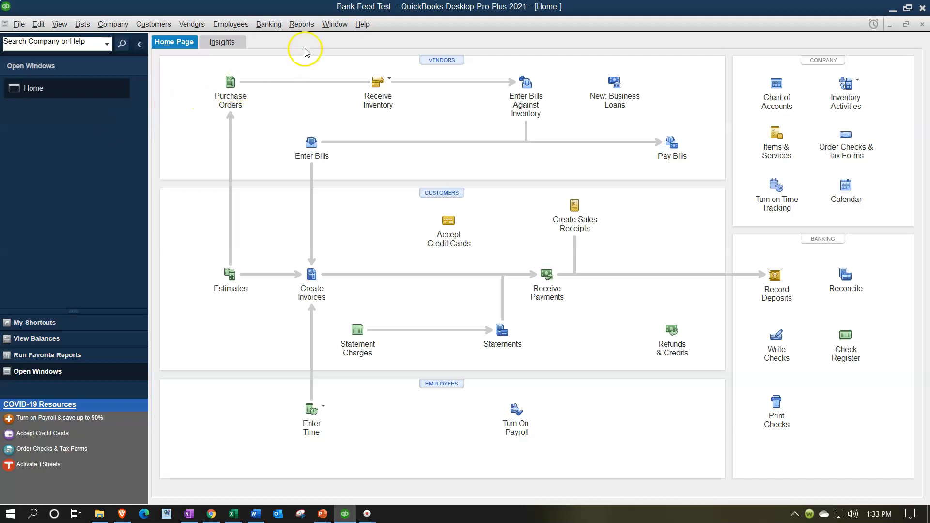
Open the standard Balance Sheet report from the company and financial reports
{"action": "left_click", "coordinate": [304, 28]}
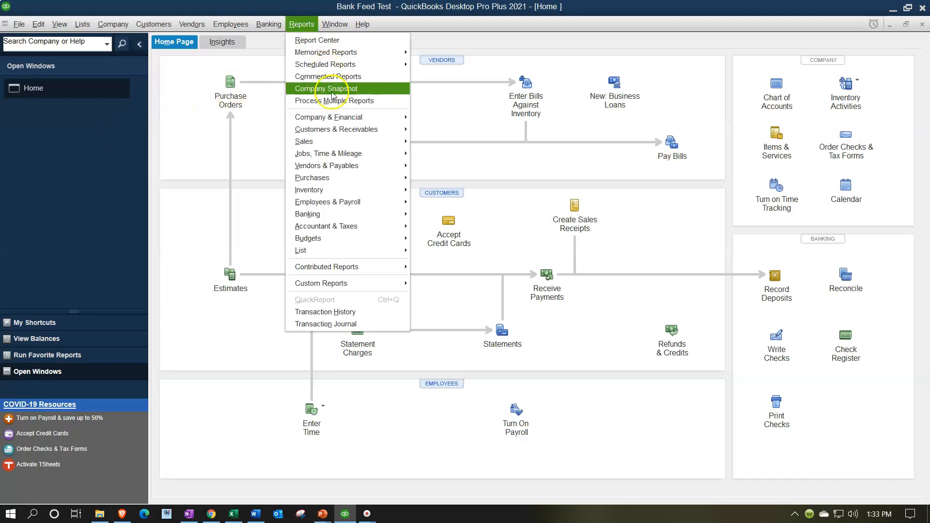
{"action": "mouse_move", "coordinate": [341, 116]}
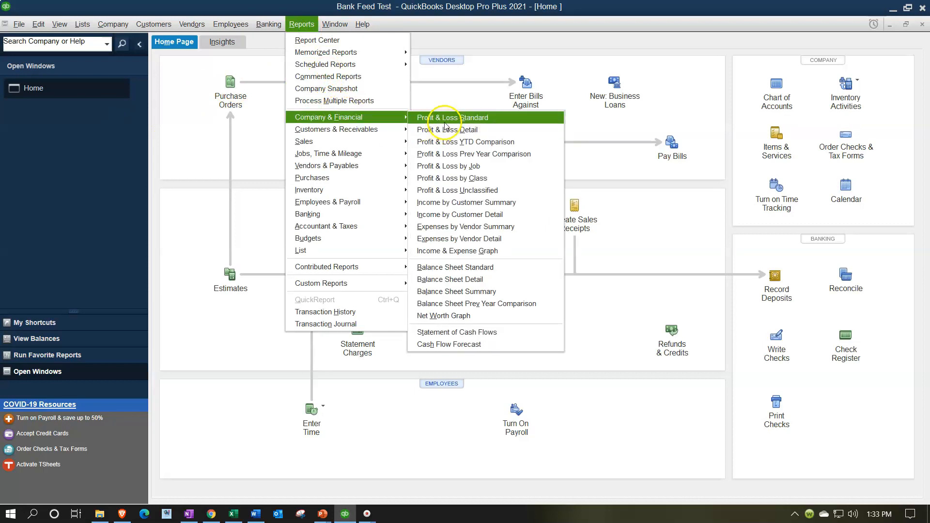
{"action": "left_click", "coordinate": [469, 269]}
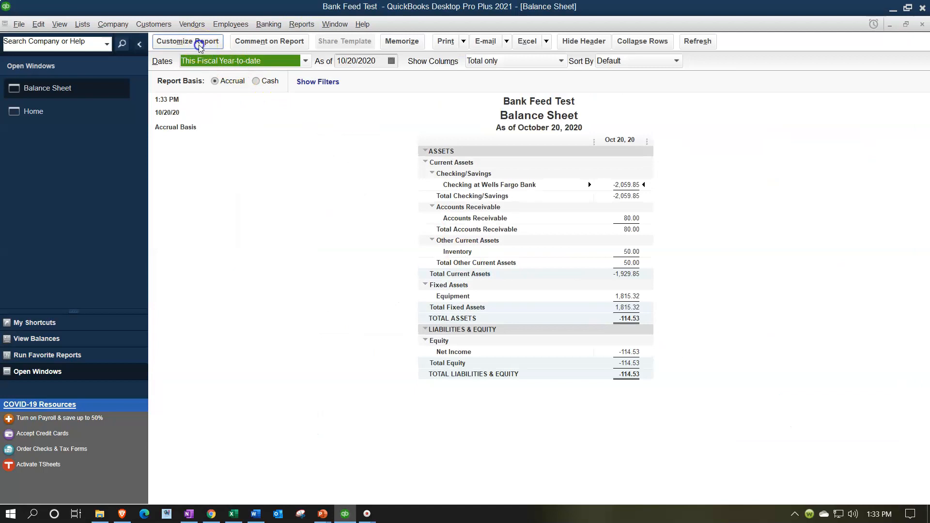
Customize the Balance Sheet report's date range to run from 01/01/2020 to 12/31/2020
{"action": "left_click", "coordinate": [196, 45]}
{"action": "key", "text": "Tab"}
{"action": "type", "text": "010120"}
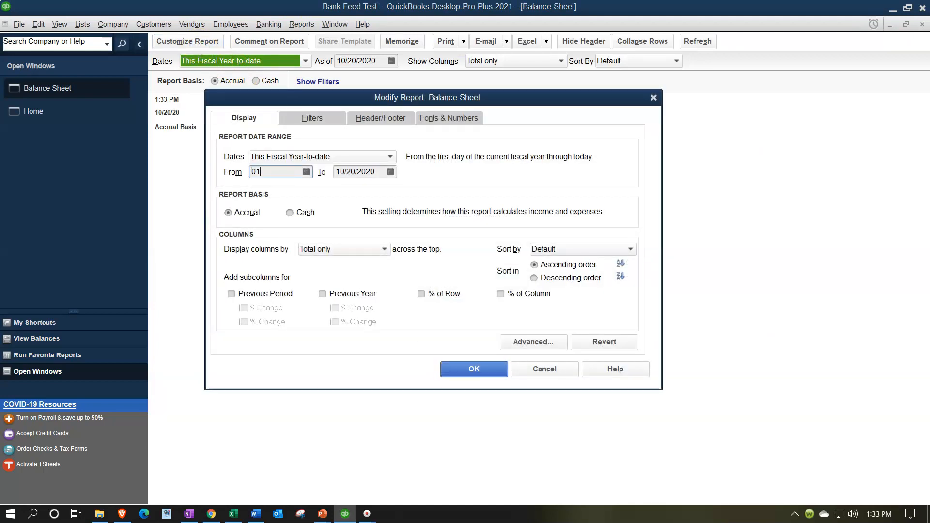
{"action": "key", "text": "Tab"}
{"action": "type", "text": "1"}
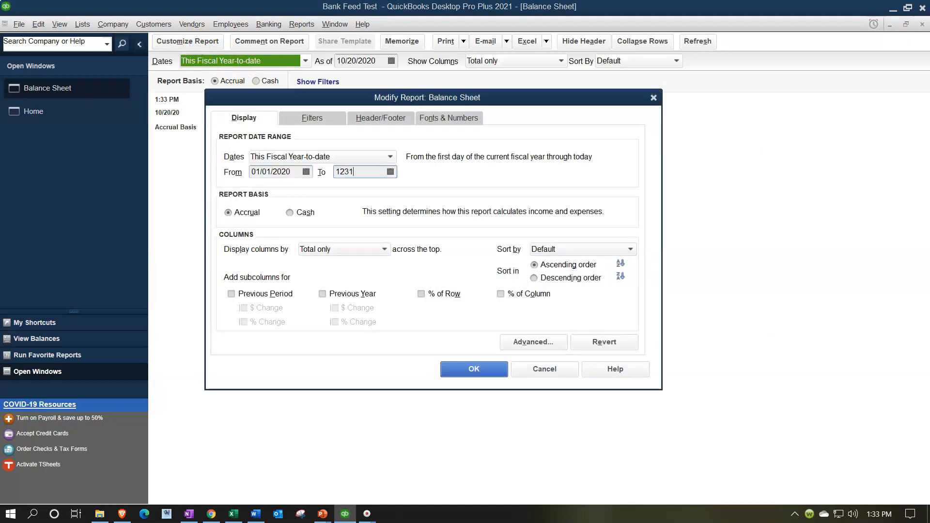
{"action": "type", "text": "2/31/20"}
{"action": "key", "text": "Tab"}
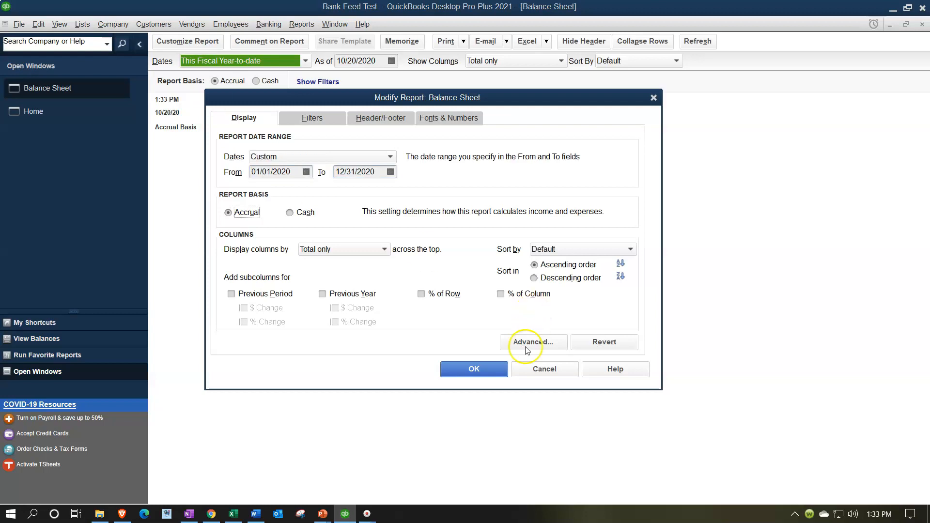
{"action": "left_click", "coordinate": [477, 369]}
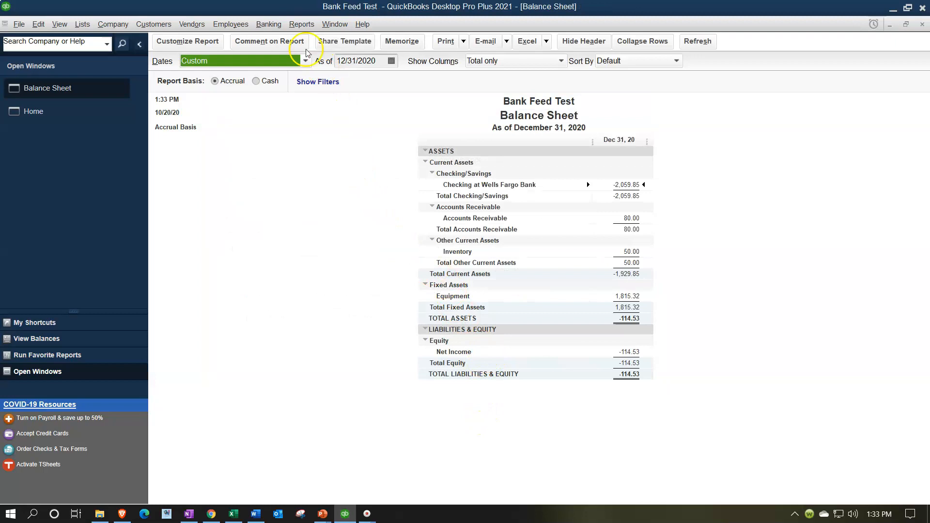
Run the standard Profit & Loss report for the period 01/01/2020 to 12/31/2020
{"action": "left_click", "coordinate": [300, 24]}
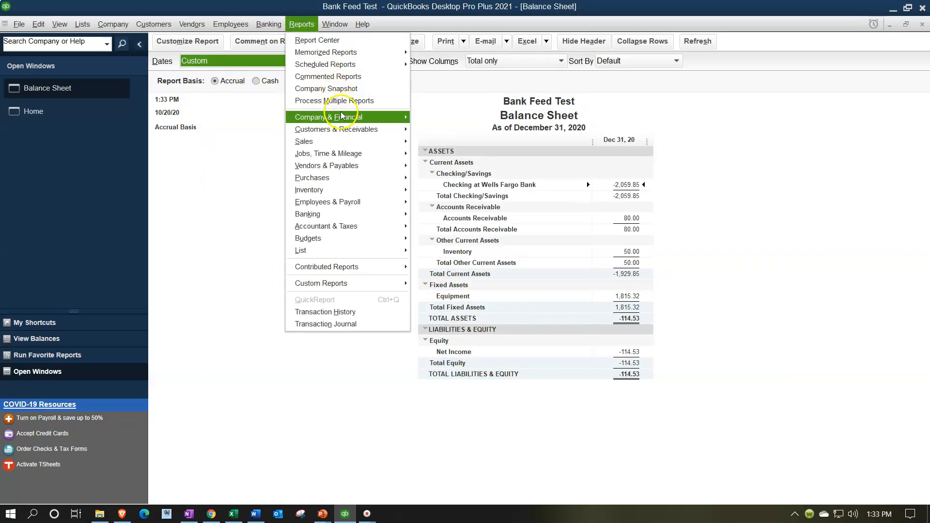
{"action": "mouse_move", "coordinate": [365, 117]}
{"action": "left_click", "coordinate": [419, 118]}
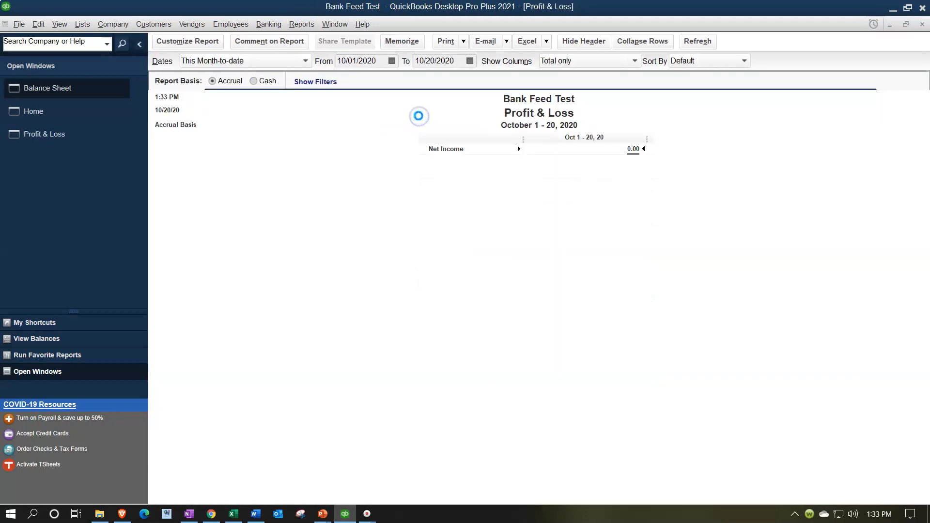
{"action": "key", "text": "Tab"}
{"action": "type", "text": "01/01/2020"}
{"action": "key", "text": "Tab"}
{"action": "type", "text": "12/31/2020"}
{"action": "key", "text": "Tab"}
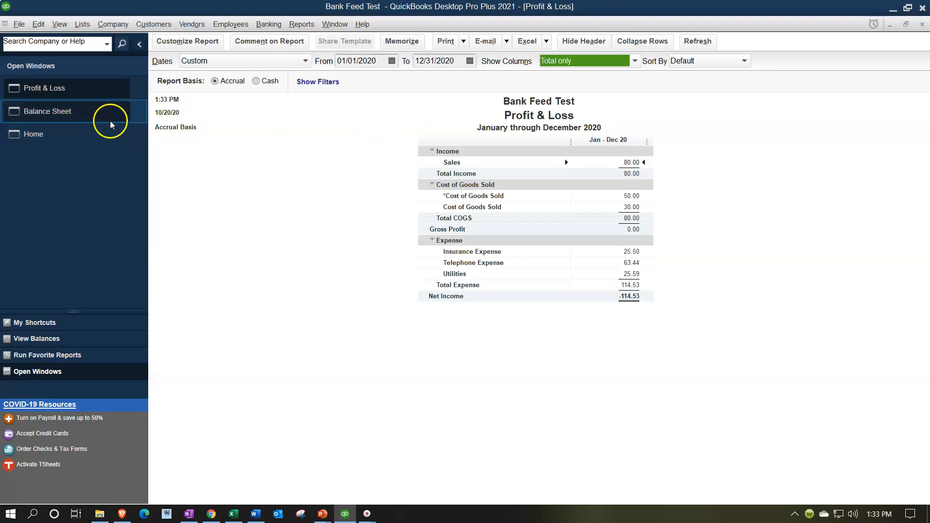
Review the asset and equity balances on the open Balance Sheet and return to the home page
{"action": "left_click", "coordinate": [95, 115]}
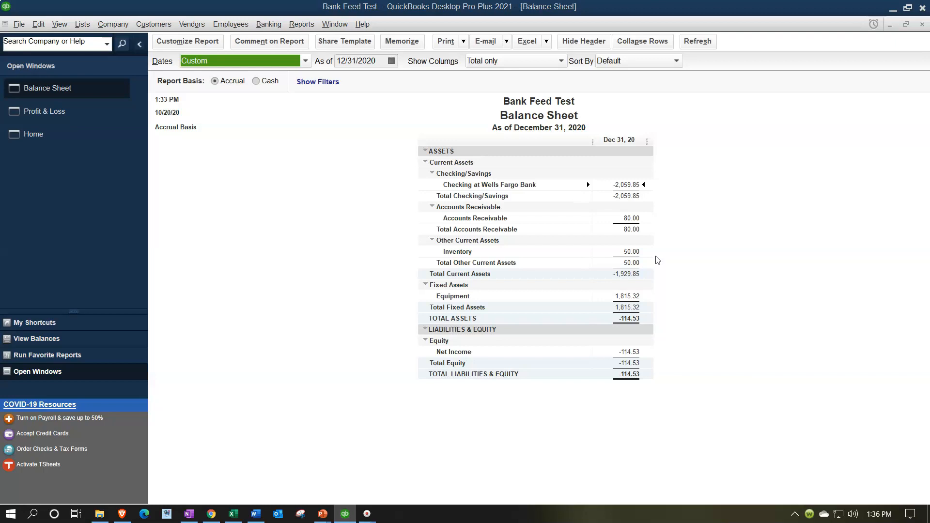
{"action": "left_click", "coordinate": [651, 225]}
{"action": "left_click", "coordinate": [65, 139]}
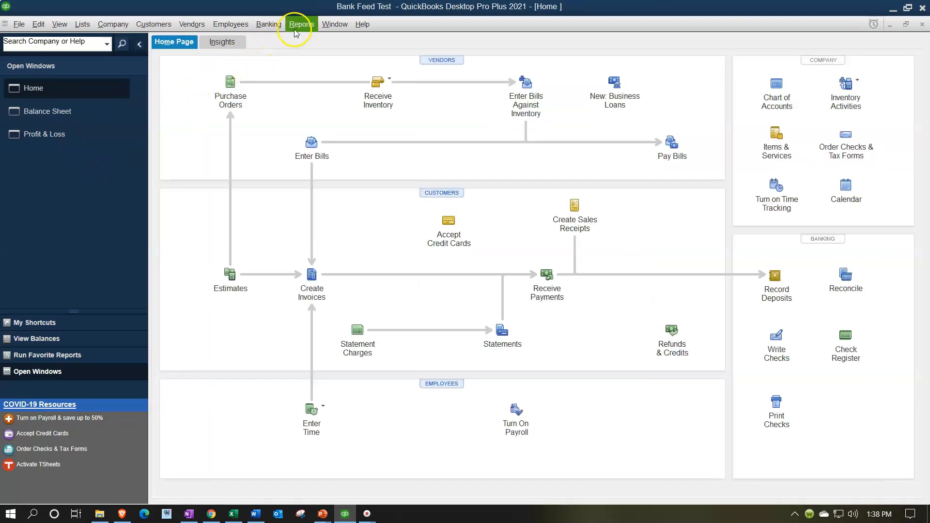
Open the Bank Feeds Center, skip the Advanced Bank Feeds introduction, and show the unrecognized transactions
{"action": "left_click", "coordinate": [268, 24]}
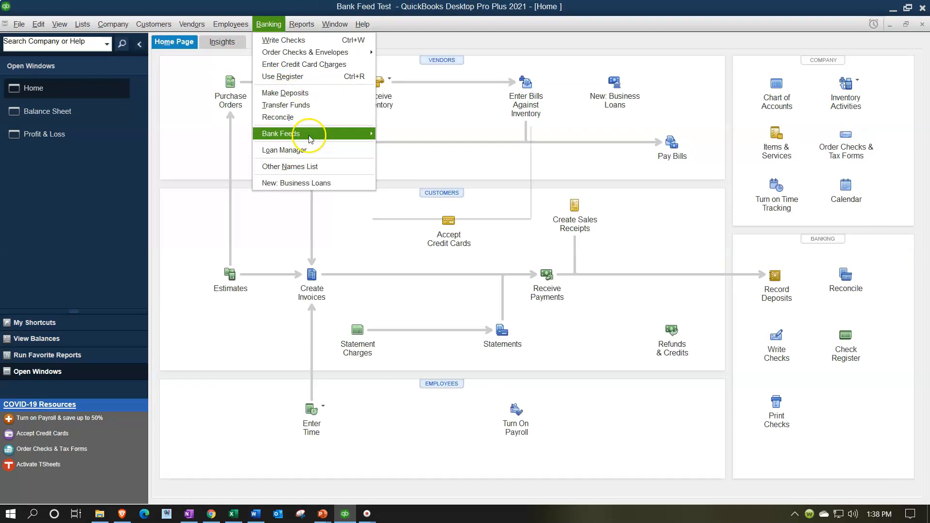
{"action": "mouse_move", "coordinate": [310, 139]}
{"action": "left_click", "coordinate": [414, 132]}
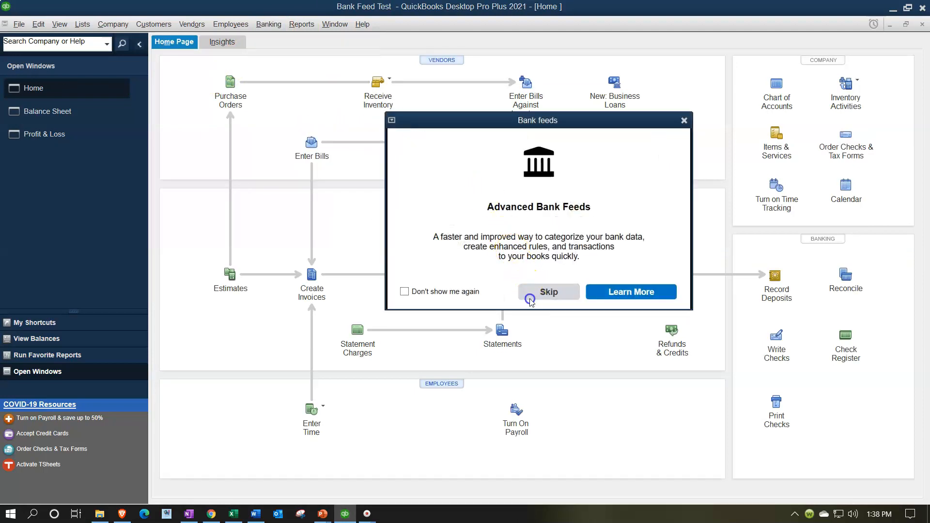
{"action": "left_click", "coordinate": [531, 301]}
{"action": "left_click", "coordinate": [447, 232]}
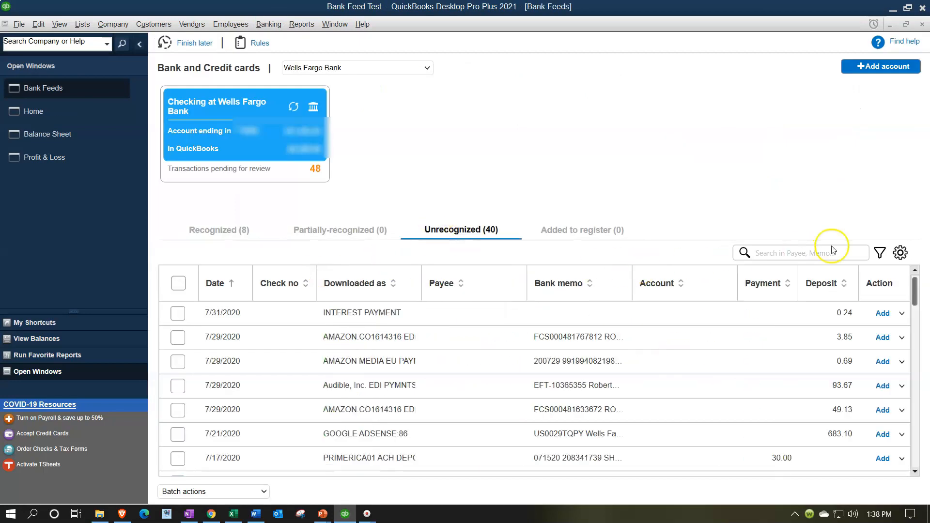
Add the Type column to the unrecognized transactions list
{"action": "left_click", "coordinate": [900, 252]}
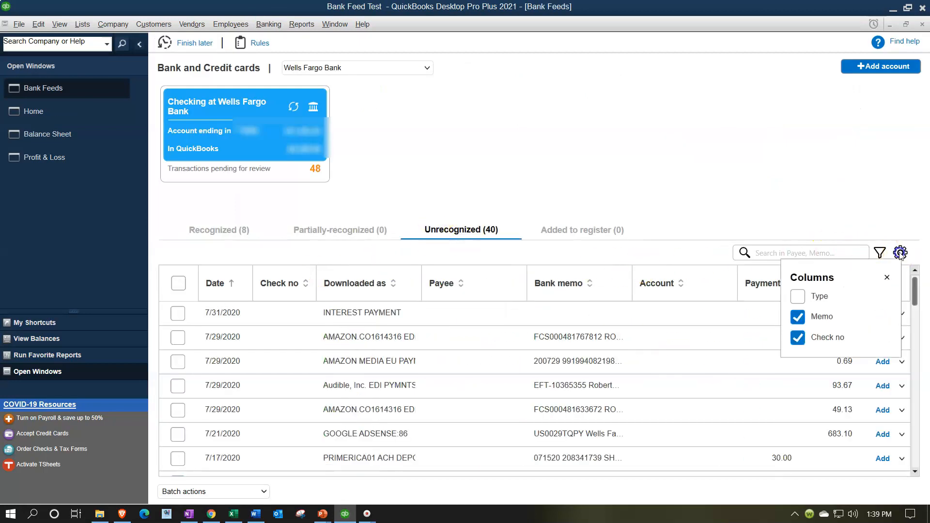
{"action": "left_click", "coordinate": [797, 297]}
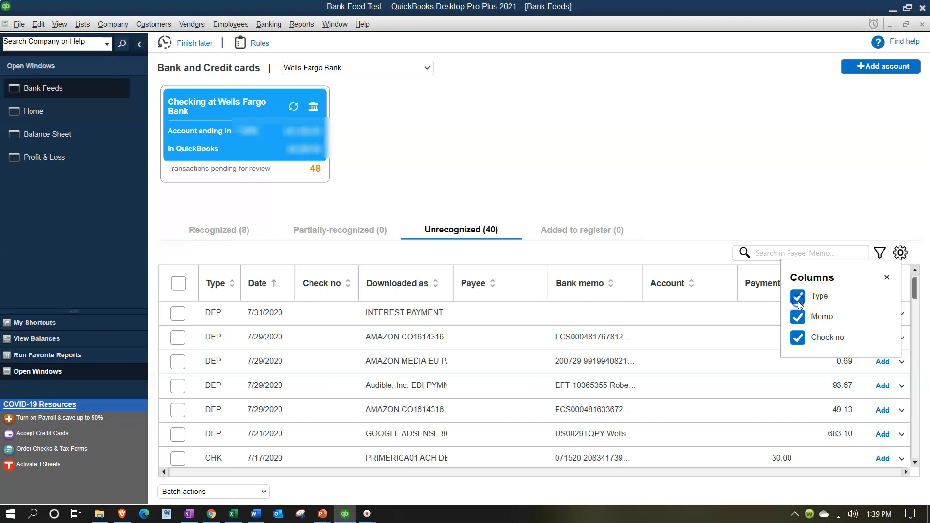
{"action": "left_click", "coordinate": [887, 278]}
Filter the unrecognized transactions to the CHK type only
{"action": "left_click", "coordinate": [879, 253]}
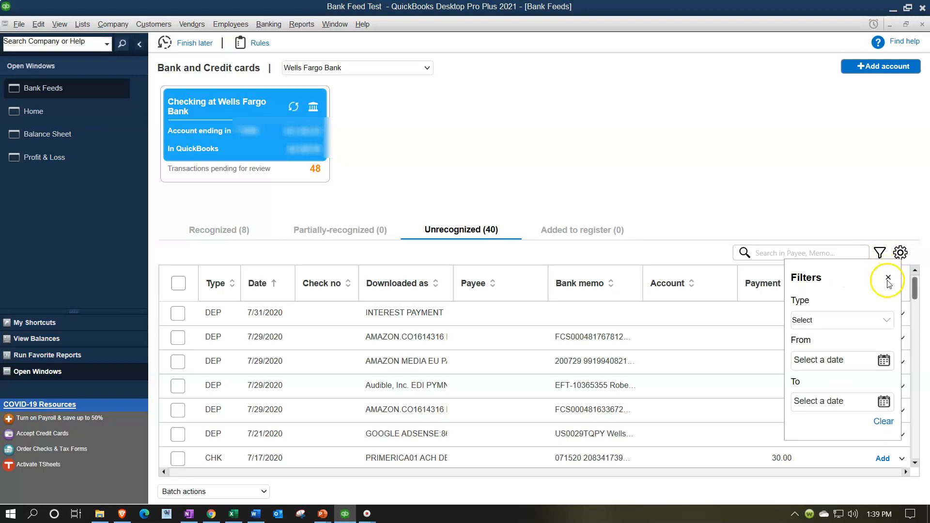
{"action": "left_click", "coordinate": [887, 322]}
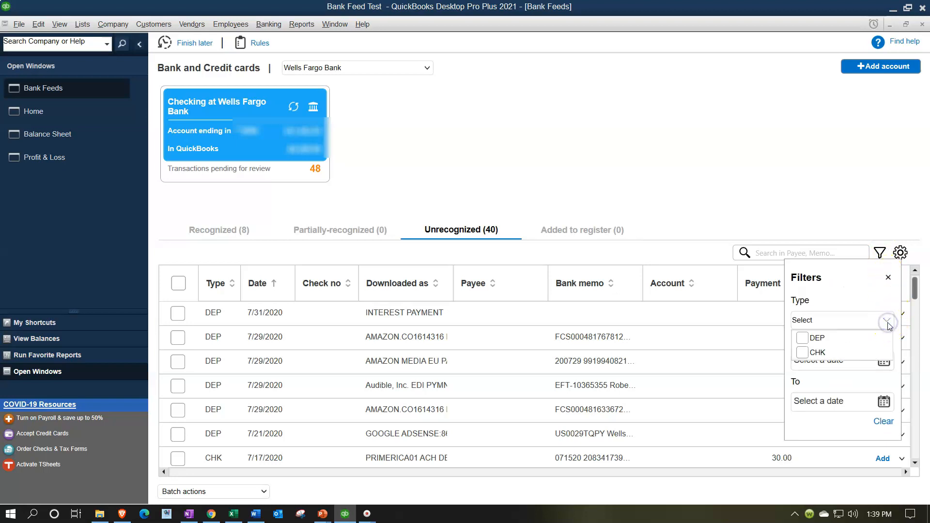
{"action": "left_click", "coordinate": [804, 355]}
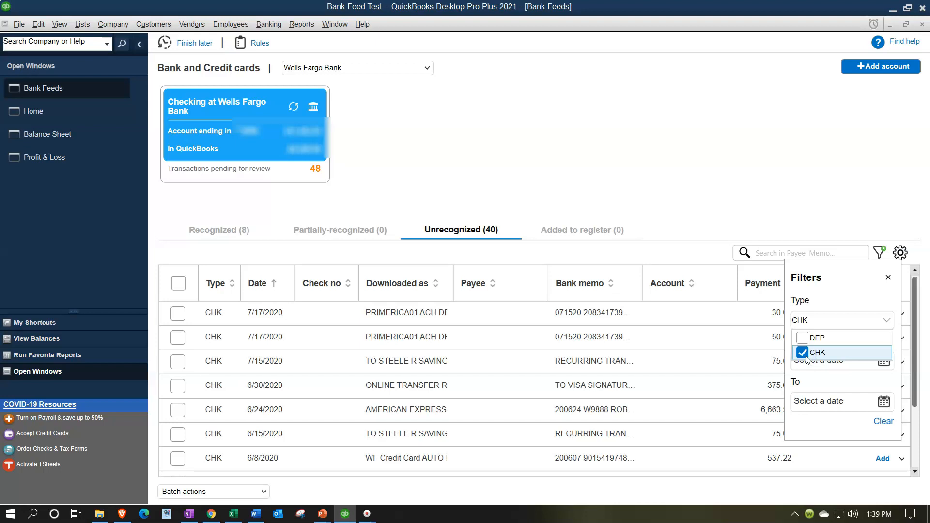
{"action": "left_click", "coordinate": [889, 278]}
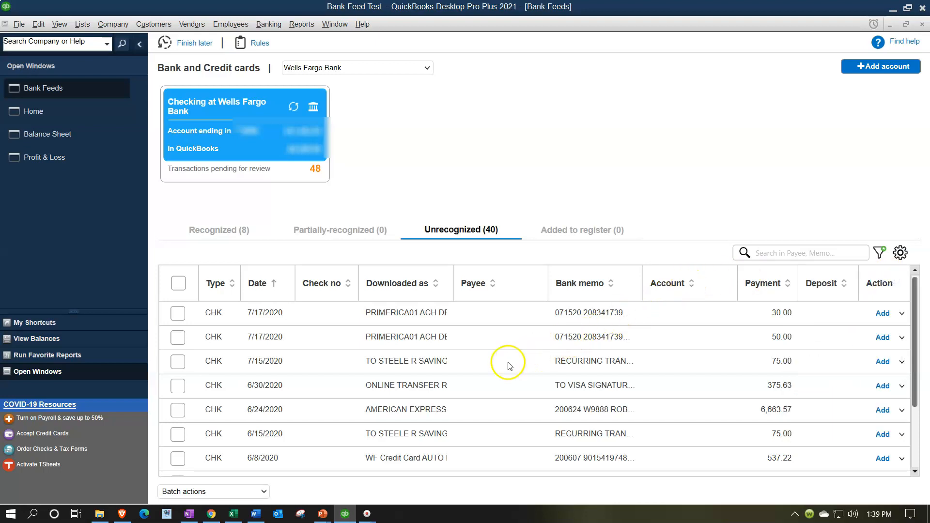
Start a new vendor as payee for the 7/17/2020 PRIMERICA01 payment of 30.00
{"action": "scroll", "coordinate": [507, 366], "scroll_direction": "down", "scroll_amount": 1}
{"action": "scroll", "coordinate": [504, 365], "scroll_direction": "up", "scroll_amount": 1}
{"action": "left_click", "coordinate": [430, 361]}
{"action": "left_click", "coordinate": [481, 322]}
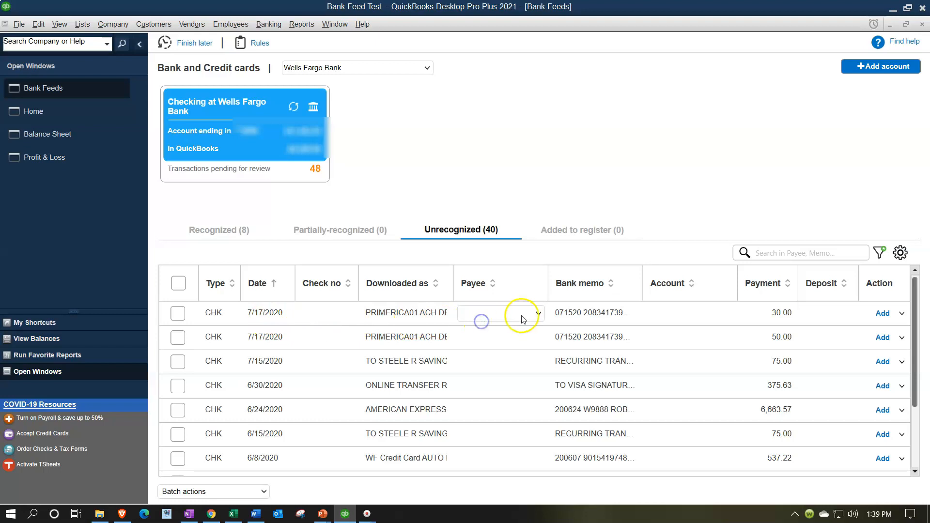
{"action": "left_click", "coordinate": [538, 314]}
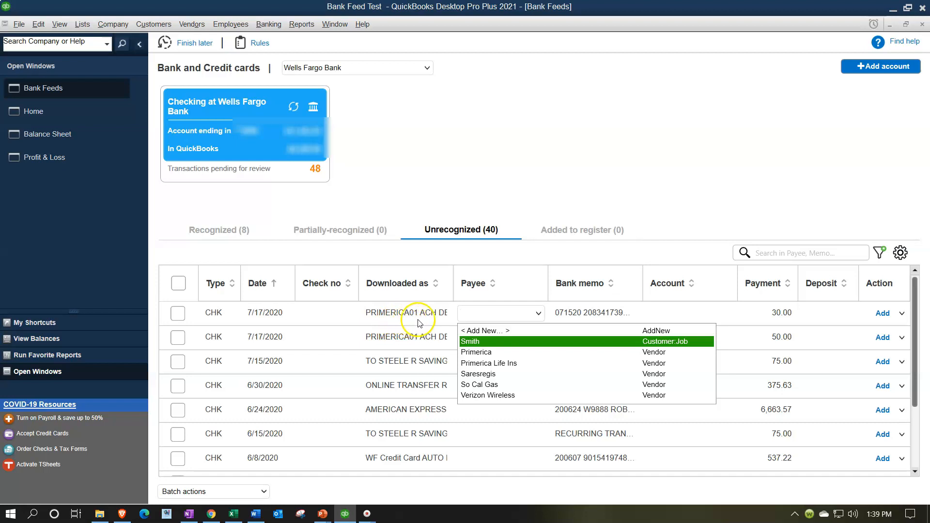
{"action": "left_click", "coordinate": [542, 333]}
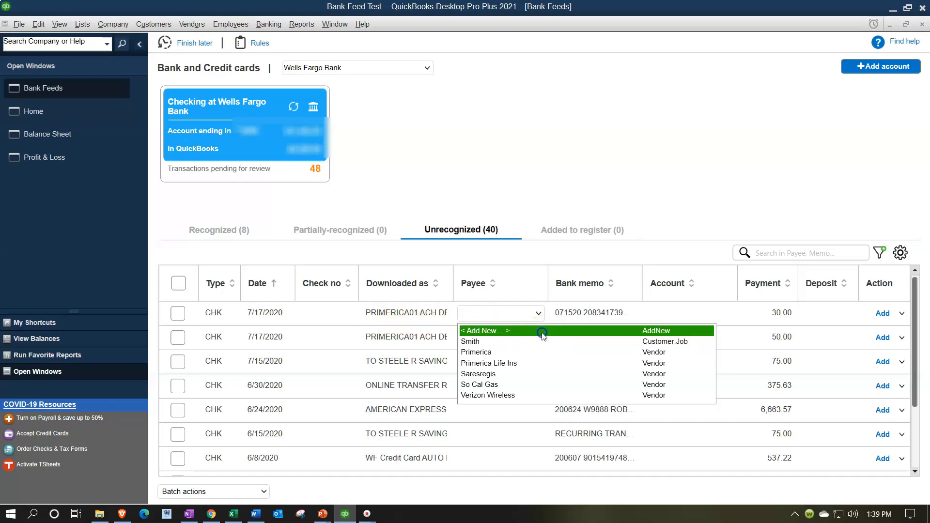
{"action": "left_click", "coordinate": [501, 244]}
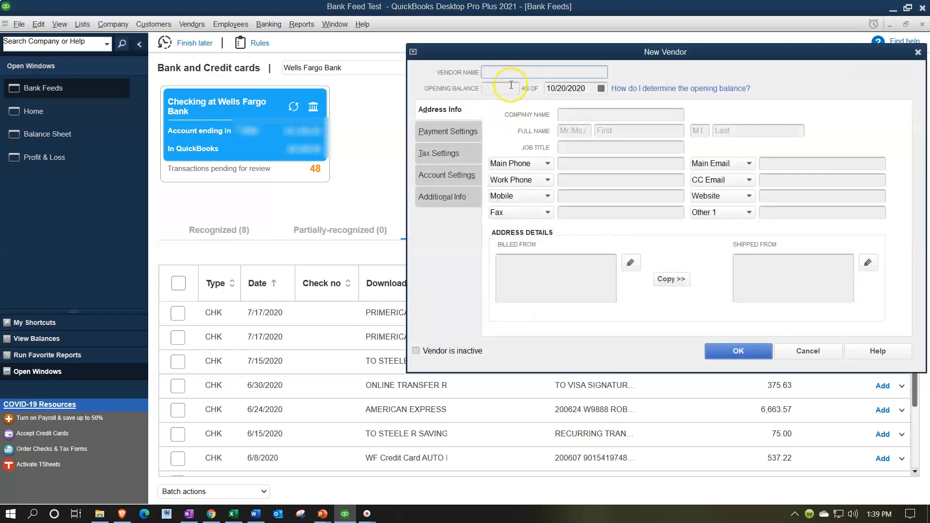
Enter Primerica ACH as both the vendor name and the company name, and save the new vendor
{"action": "left_click_drag", "start_coordinate": [516, 54], "coordinate": [569, 54]}
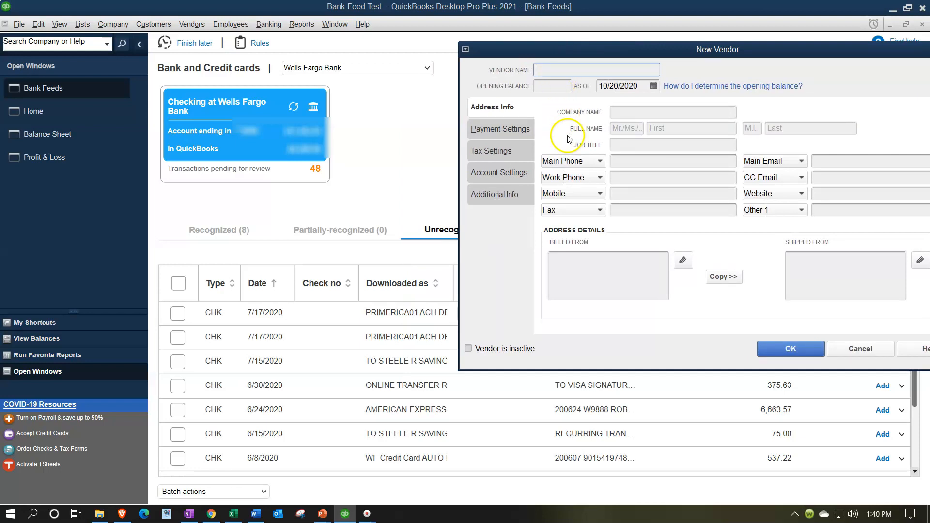
{"action": "type", "text": "Primerica "}
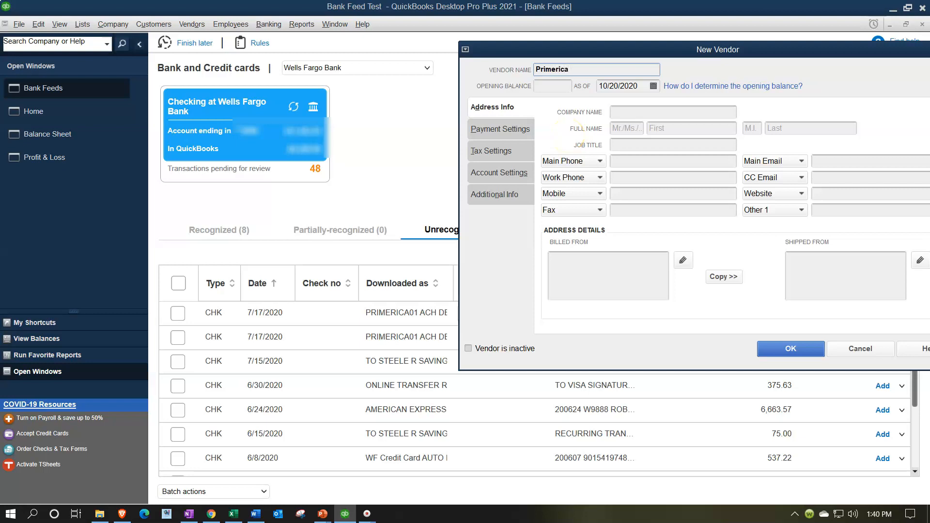
{"action": "type", "text": "ACH"}
{"action": "key", "text": "Tab"}
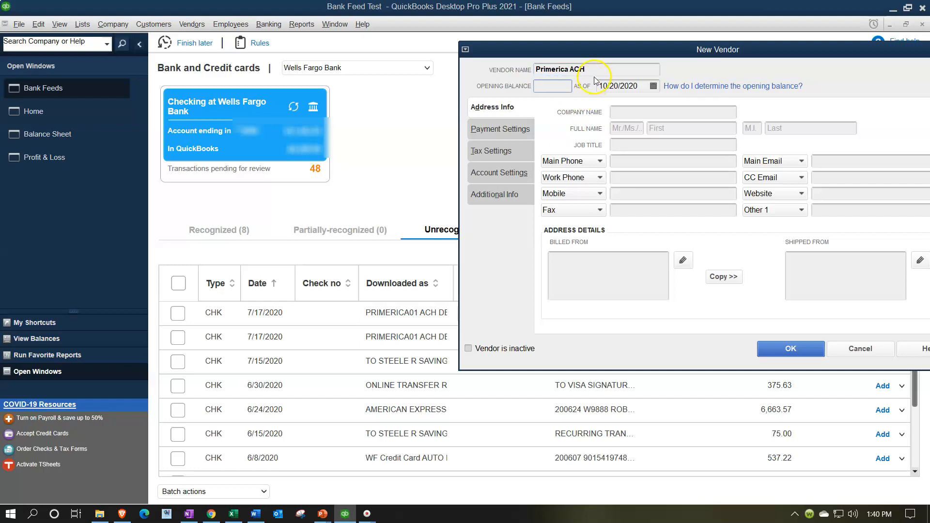
{"action": "left_click_drag", "start_coordinate": [594, 68], "coordinate": [457, 82]}
{"action": "key", "text": "ctrl+c"}
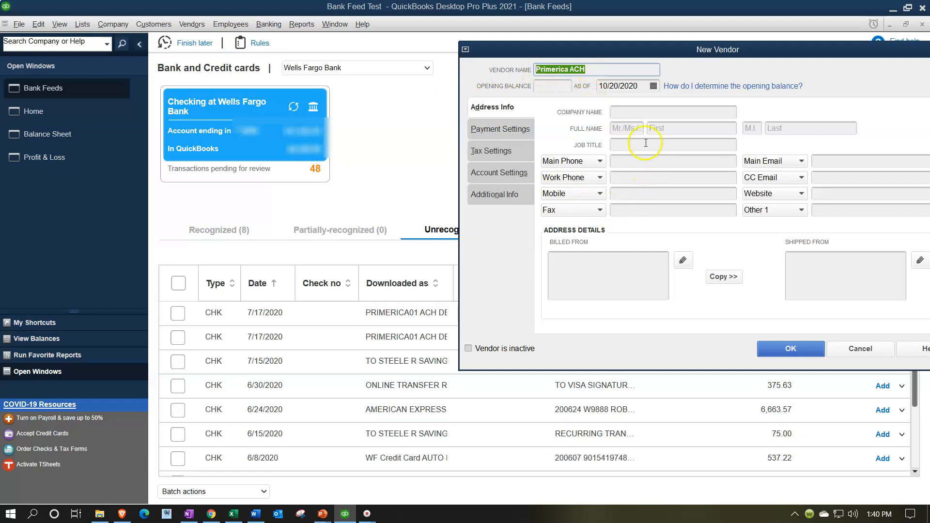
{"action": "left_click", "coordinate": [625, 113]}
{"action": "key", "text": "ctrl+v"}
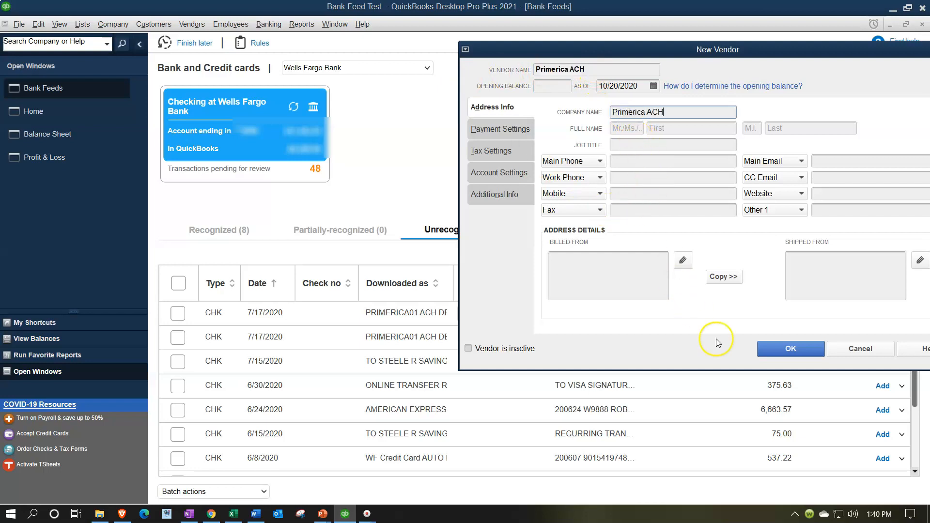
{"action": "left_click", "coordinate": [772, 355]}
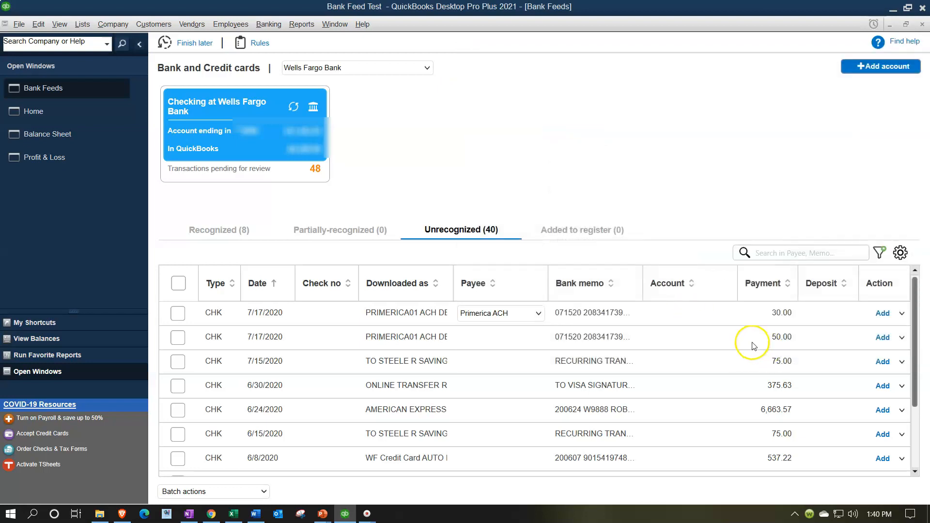
Start a new Other Current Asset account named Primerica as the account for the 7/17/2020 PRIMERICA01 payment of 30.00
{"action": "left_click", "coordinate": [697, 314]}
{"action": "left_click", "coordinate": [727, 313]}
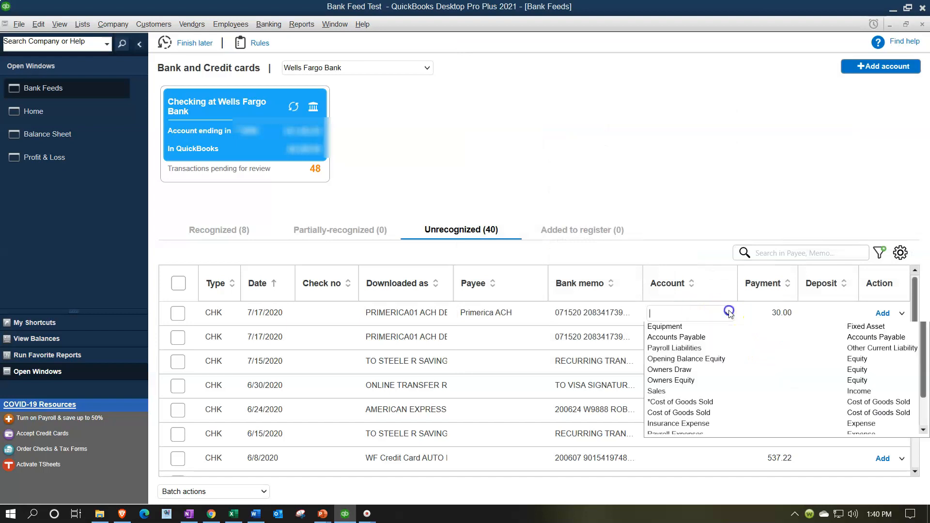
{"action": "left_click", "coordinate": [712, 331]}
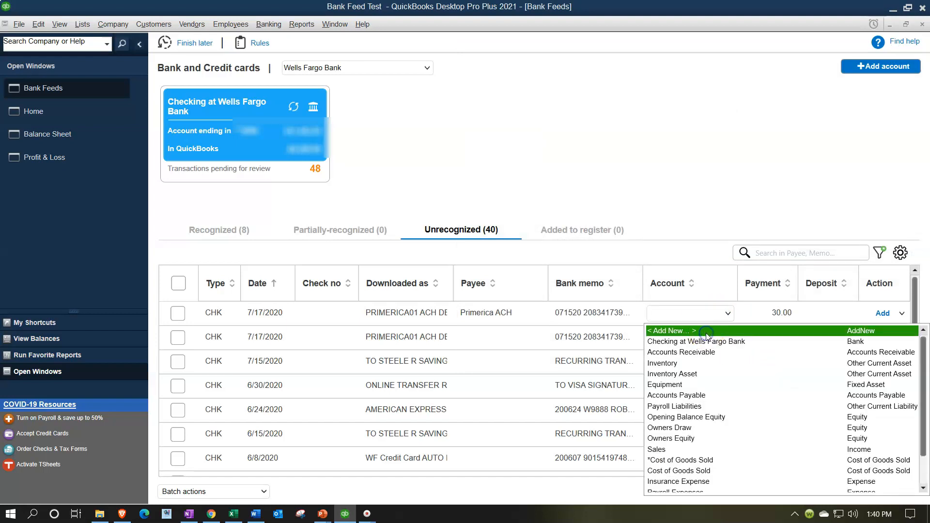
{"action": "left_click_drag", "start_coordinate": [453, 104], "coordinate": [686, 107]}
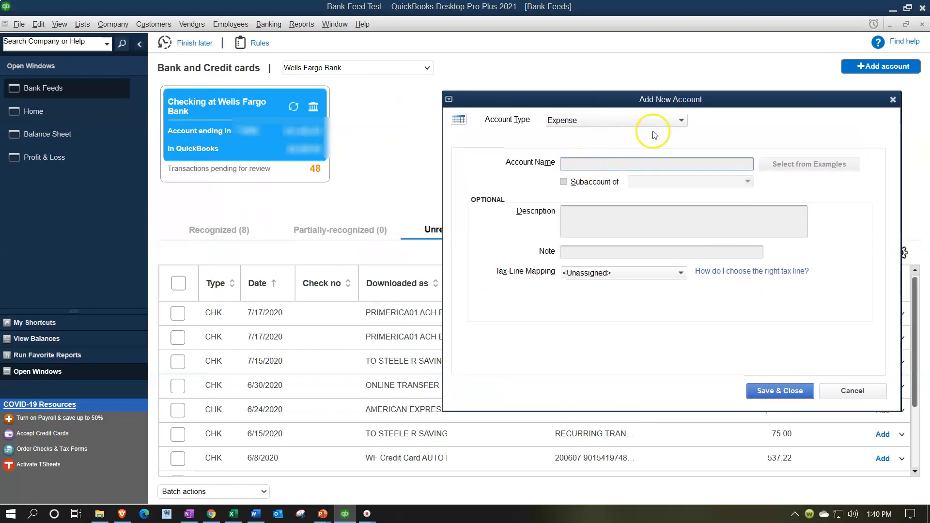
{"action": "left_click", "coordinate": [683, 121]}
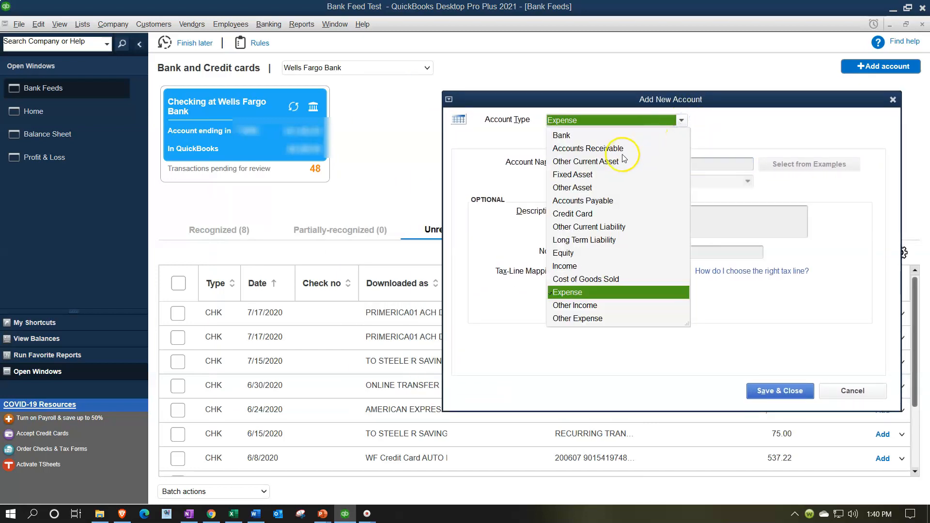
{"action": "left_click", "coordinate": [600, 161]}
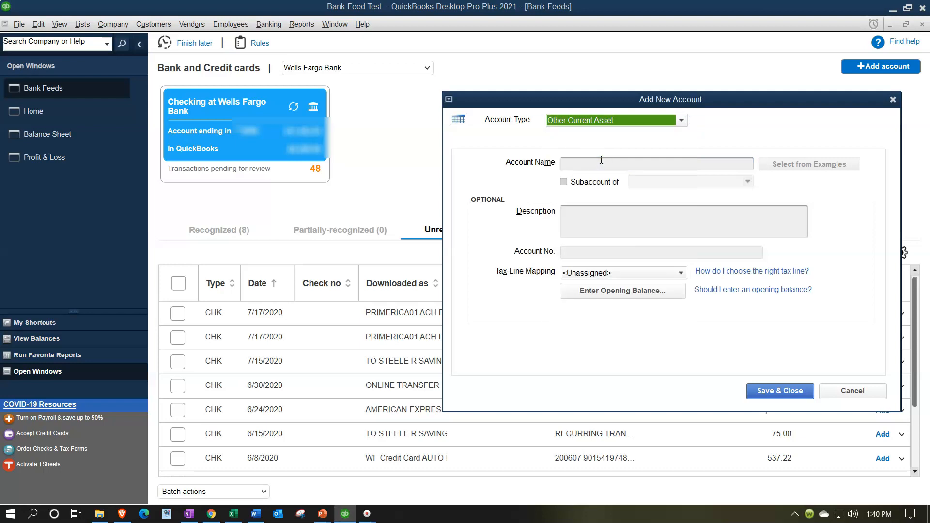
{"action": "left_click", "coordinate": [601, 162]}
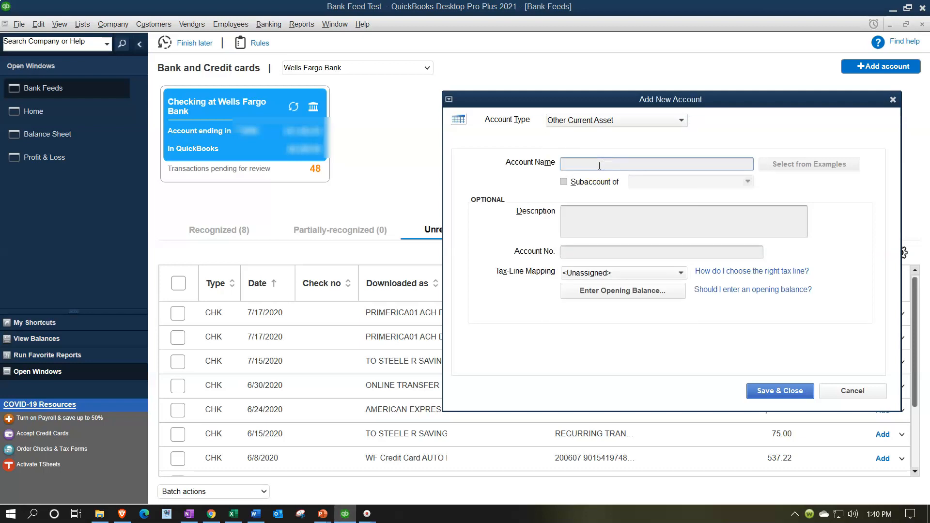
{"action": "type", "text": "Primerica"}
Make Primerica a subaccount of a new Other Current Asset account named Investments, and save both accounts
{"action": "left_click", "coordinate": [565, 182]}
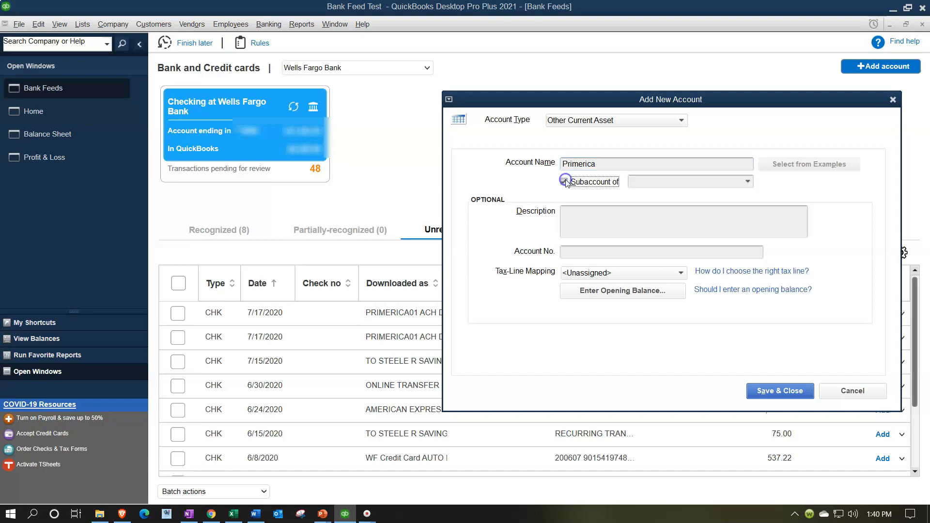
{"action": "left_click", "coordinate": [748, 183]}
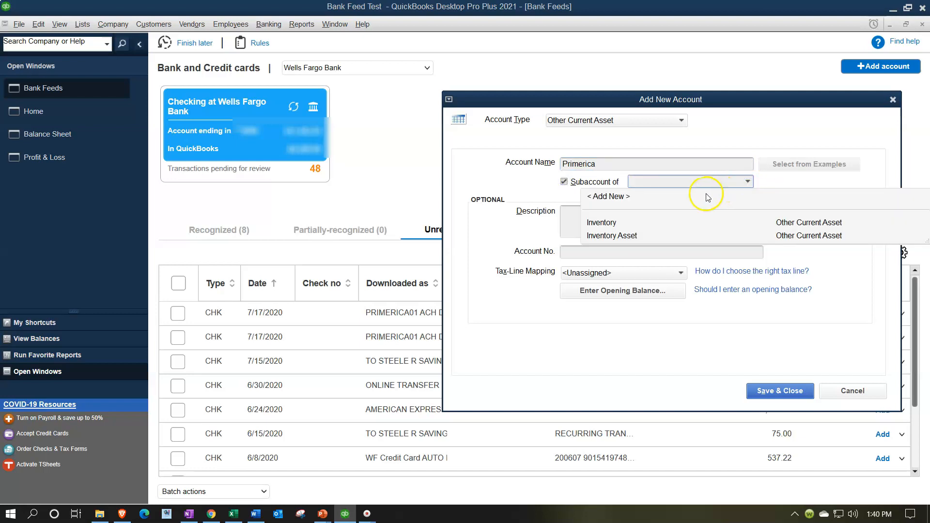
{"action": "left_click", "coordinate": [607, 196]}
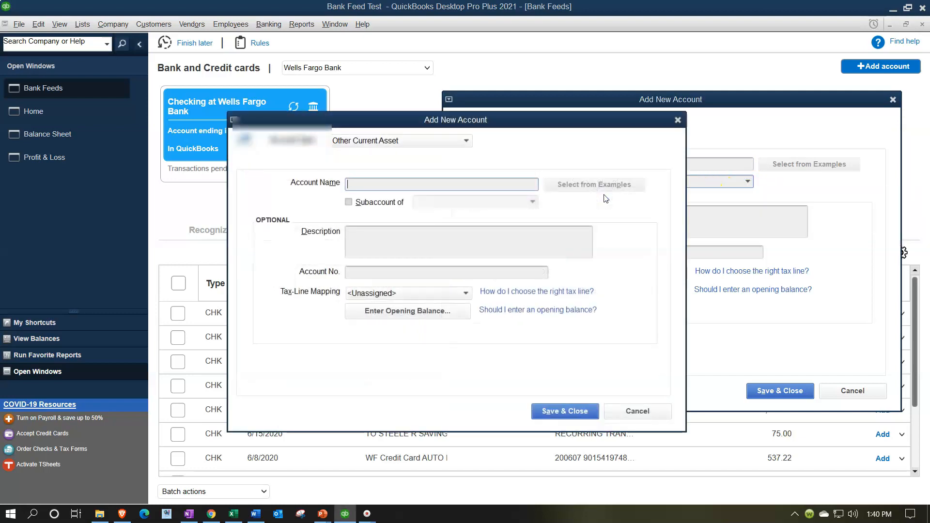
{"action": "left_click_drag", "start_coordinate": [461, 124], "coordinate": [676, 148]}
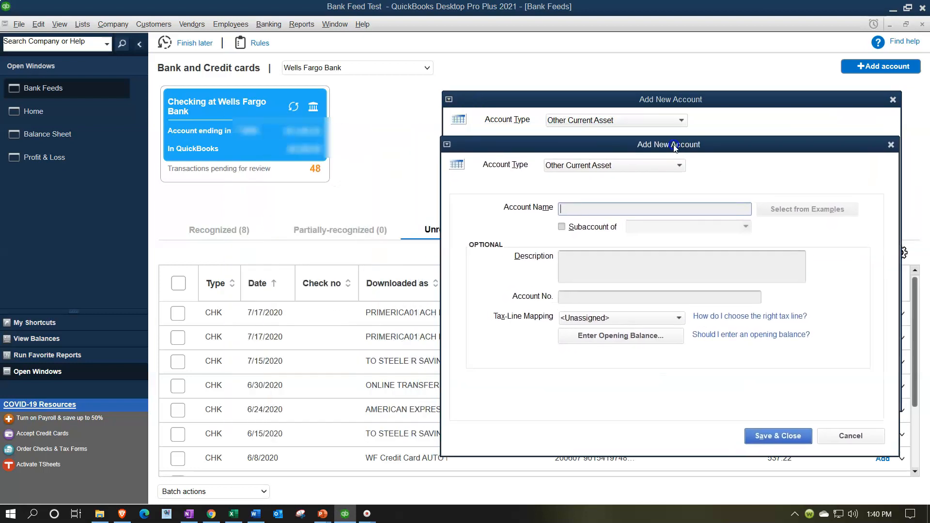
{"action": "left_click", "coordinate": [588, 210]}
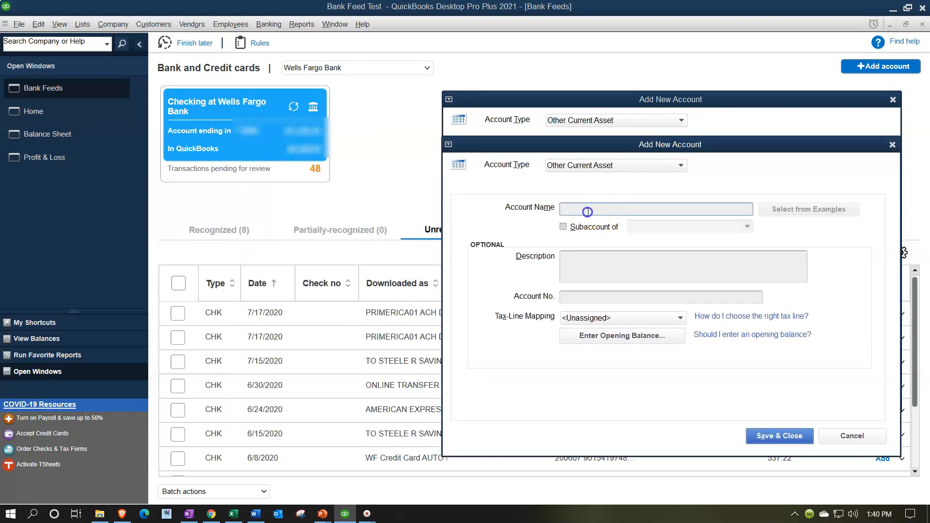
{"action": "type", "text": "Investments"}
{"action": "key", "text": "Tab"}
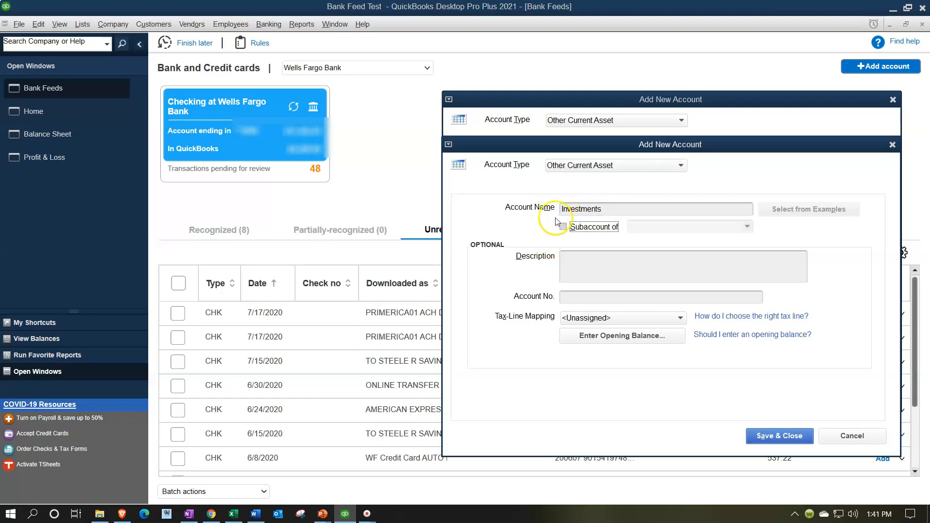
{"action": "left_click", "coordinate": [798, 436]}
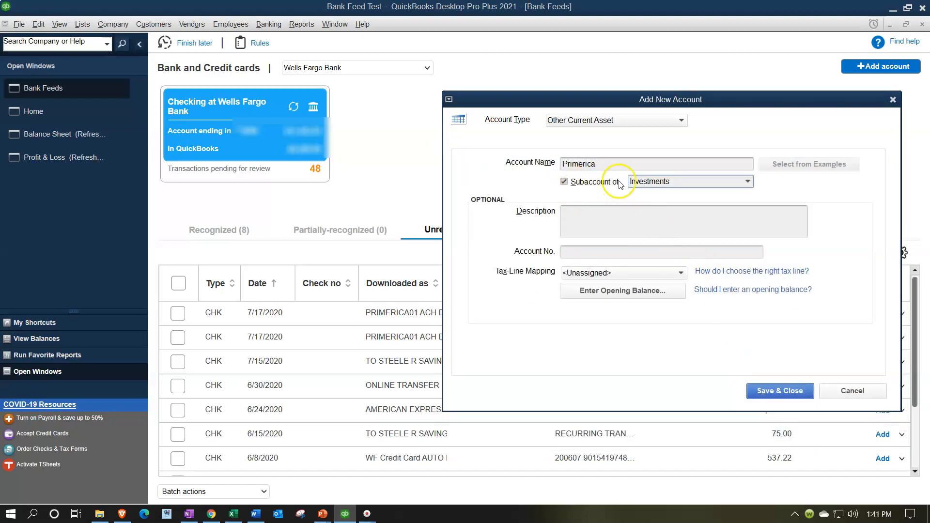
{"action": "left_click", "coordinate": [759, 393]}
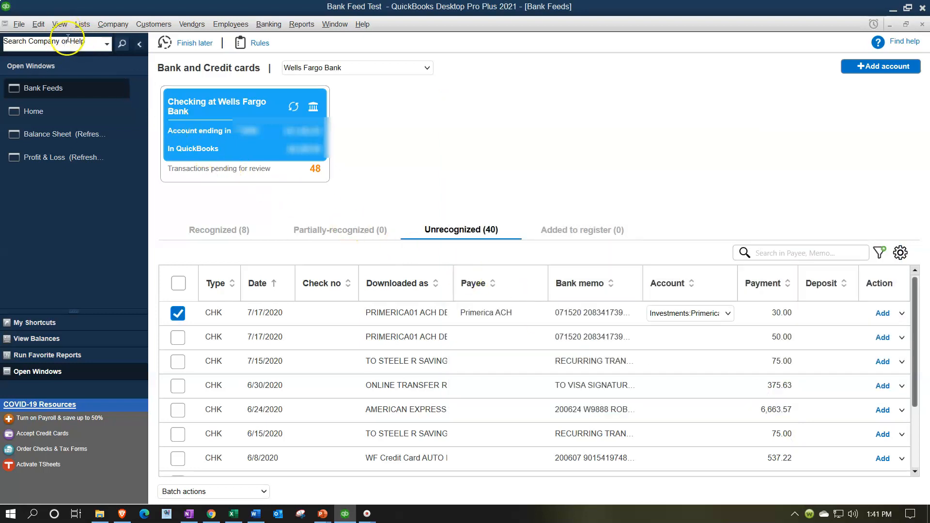
Check the Primerica subaccount under Investments in the Chart of Accounts, and close the list
{"action": "left_click", "coordinate": [78, 26]}
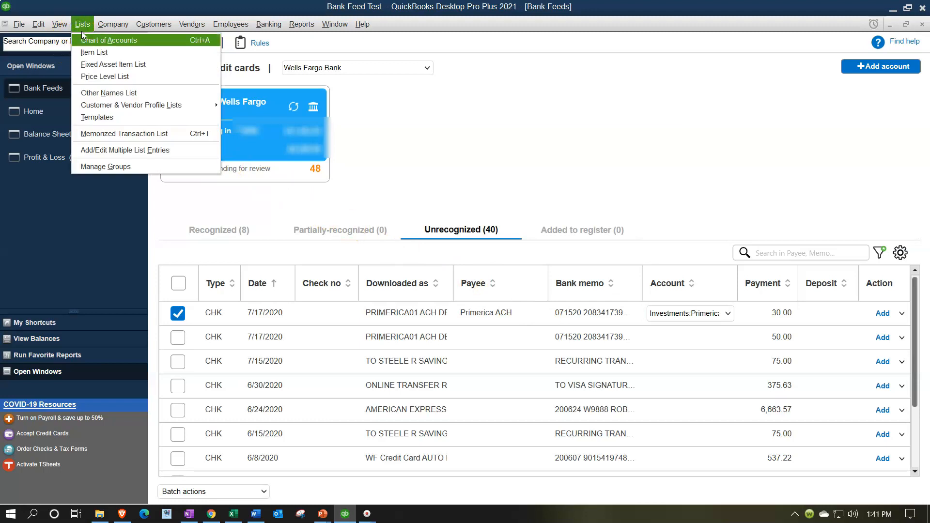
{"action": "left_click", "coordinate": [92, 40]}
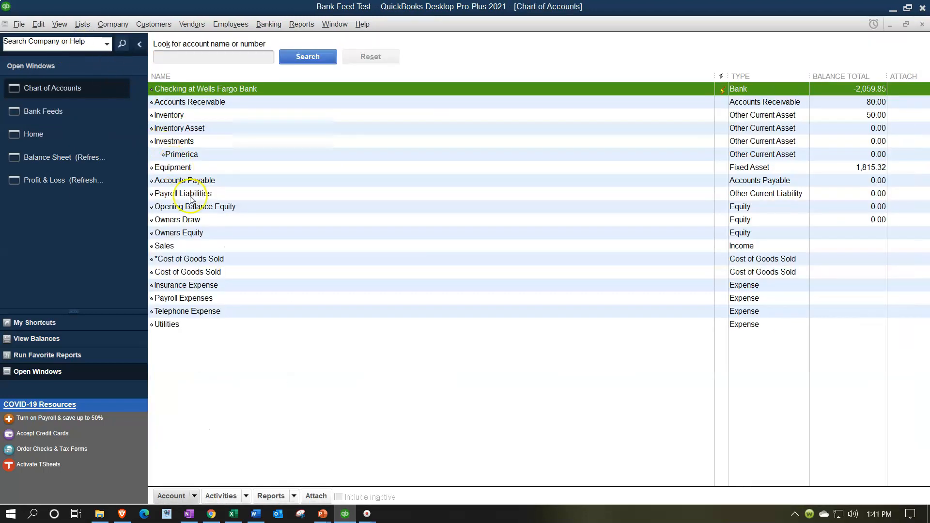
{"action": "left_click", "coordinate": [194, 153]}
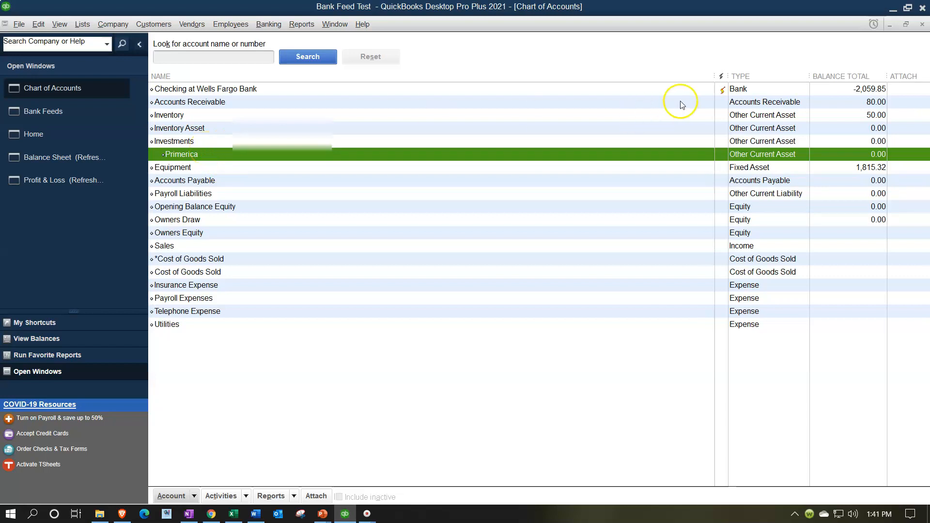
{"action": "left_click", "coordinate": [922, 24]}
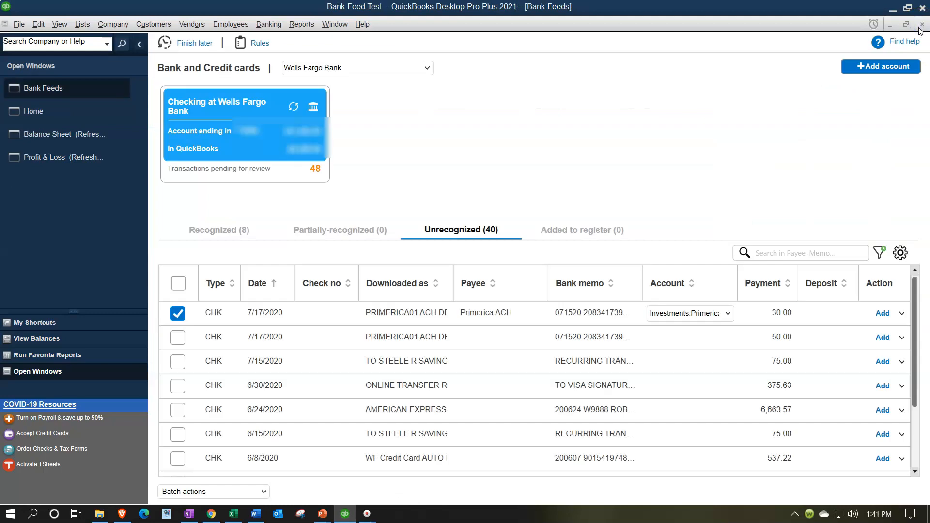
Open the additional details of the 7/17/2020 payment of 30.00 and enter Investment in Mutual Funds as the expense line memo
{"action": "left_click", "coordinate": [900, 315]}
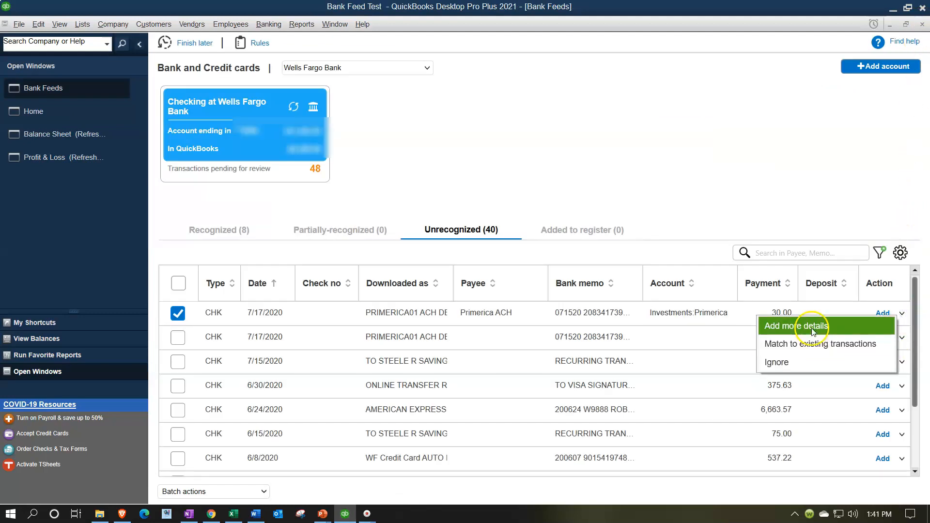
{"action": "left_click", "coordinate": [813, 326]}
{"action": "left_click", "coordinate": [616, 254]}
{"action": "left_click", "coordinate": [483, 252]}
{"action": "left_click_drag", "start_coordinate": [482, 253], "coordinate": [732, 256]}
{"action": "type", "text": "Inves"}
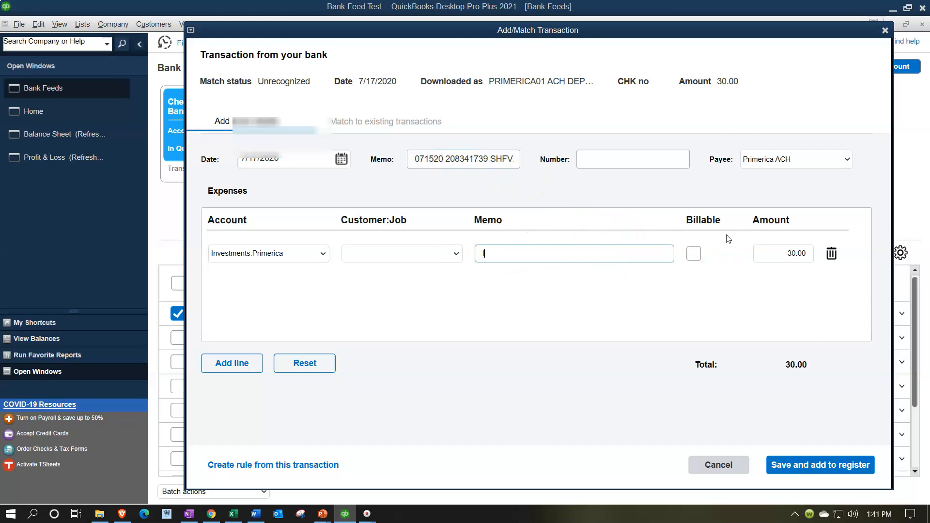
{"action": "type", "text": "tment in Mutual Funds"}
Replace the transaction's main memo with a copy of the expense line memo, and save the transaction to the register despite its past date
{"action": "key", "text": "ctrl+shift+Left"}
{"action": "key", "text": "ctrl+shift+Left"}
{"action": "key", "text": "ctrl+shift+Left"}
{"action": "key", "text": "ctrl+shift+Left"}
{"action": "key", "text": "ctrl+c"}
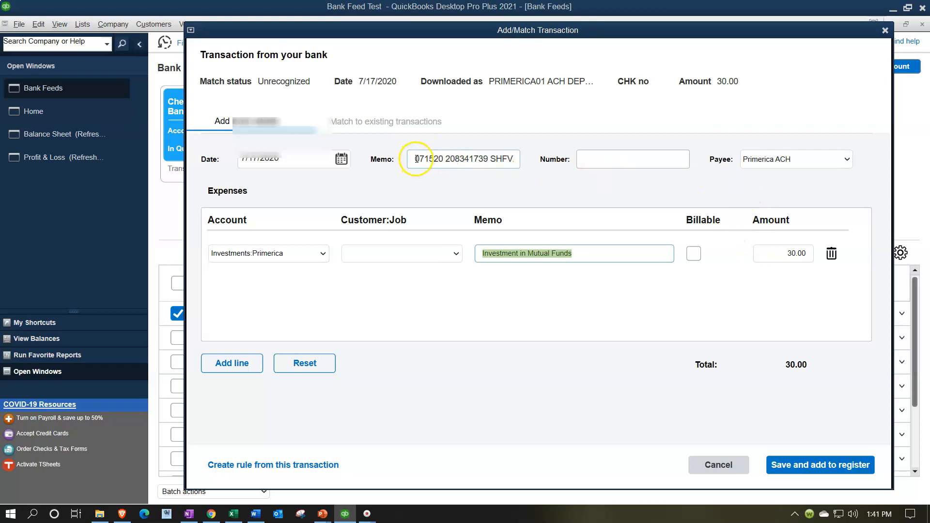
{"action": "left_click_drag", "start_coordinate": [413, 163], "coordinate": [603, 169]}
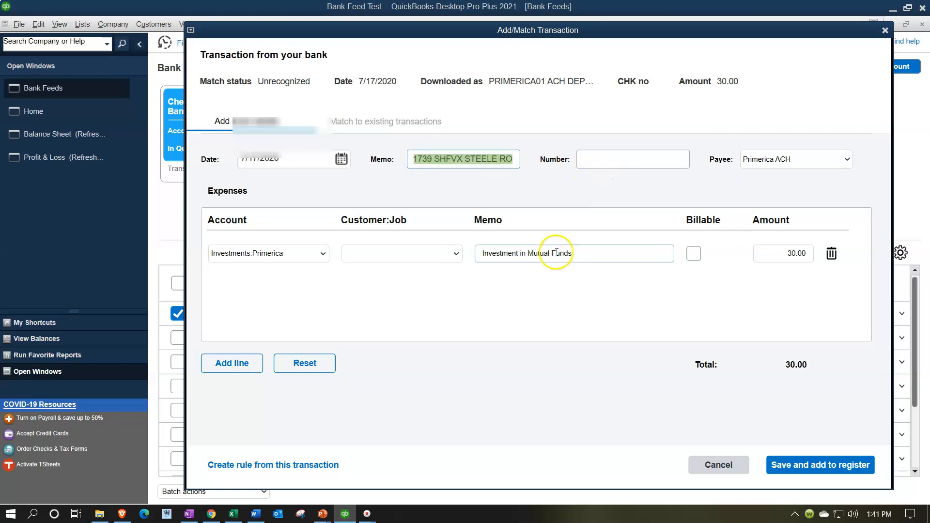
{"action": "key", "text": "ctrl+v"}
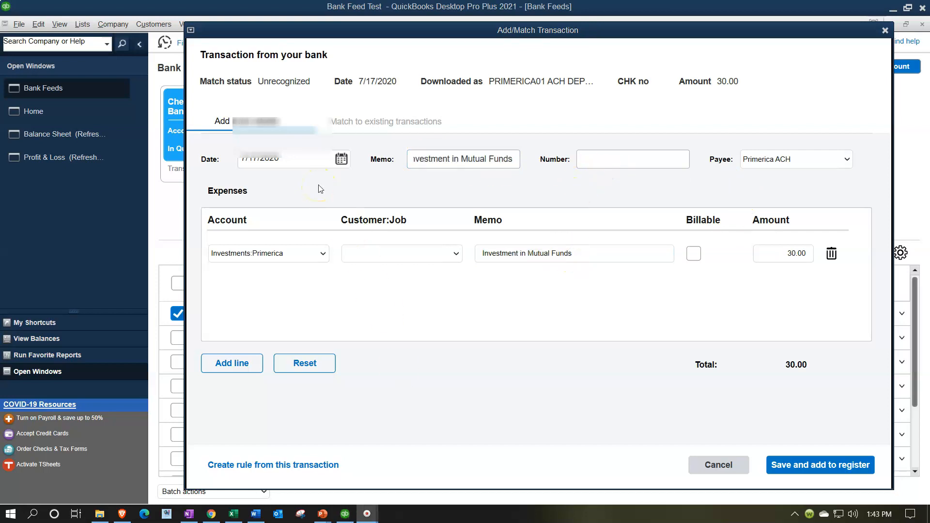
{"action": "left_click", "coordinate": [812, 465]}
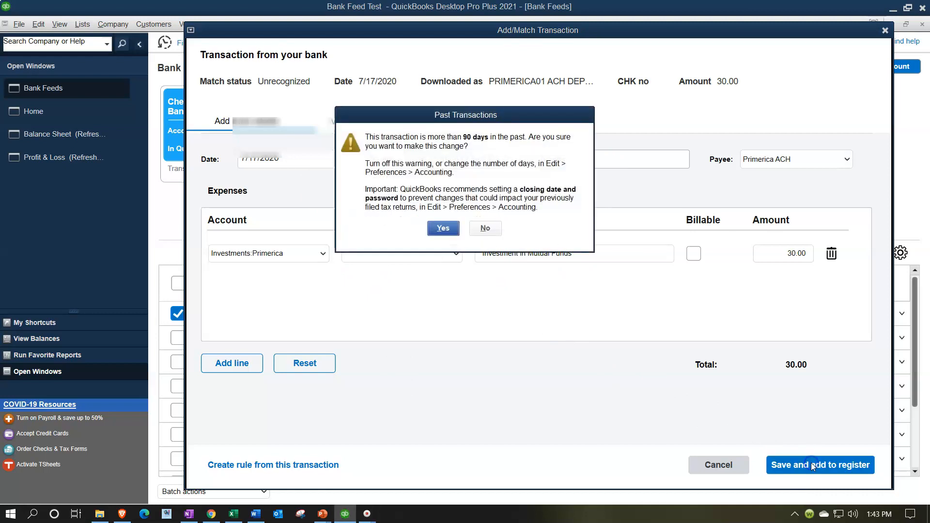
{"action": "left_click", "coordinate": [445, 230]}
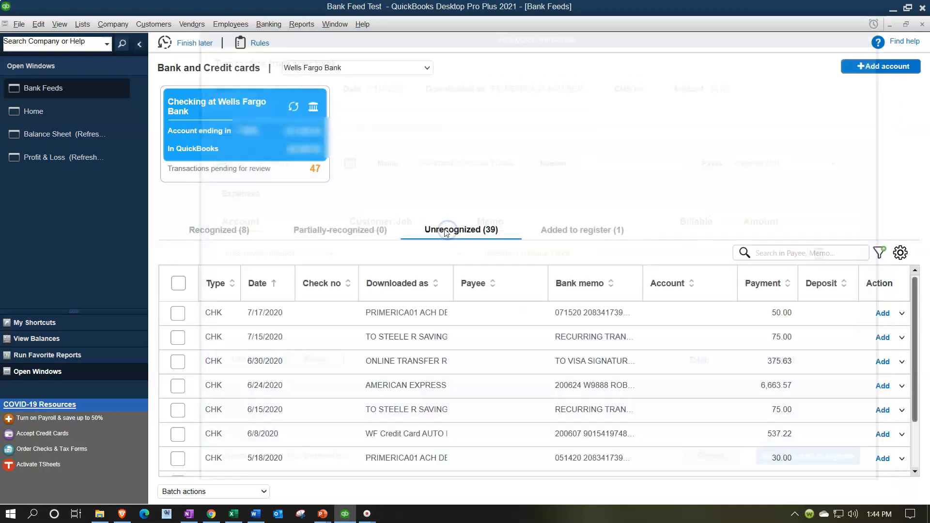
Review the refreshed Balance Sheet and examine the transactions behind the Inventory balance
{"action": "left_click", "coordinate": [66, 140]}
{"action": "left_click", "coordinate": [198, 114]}
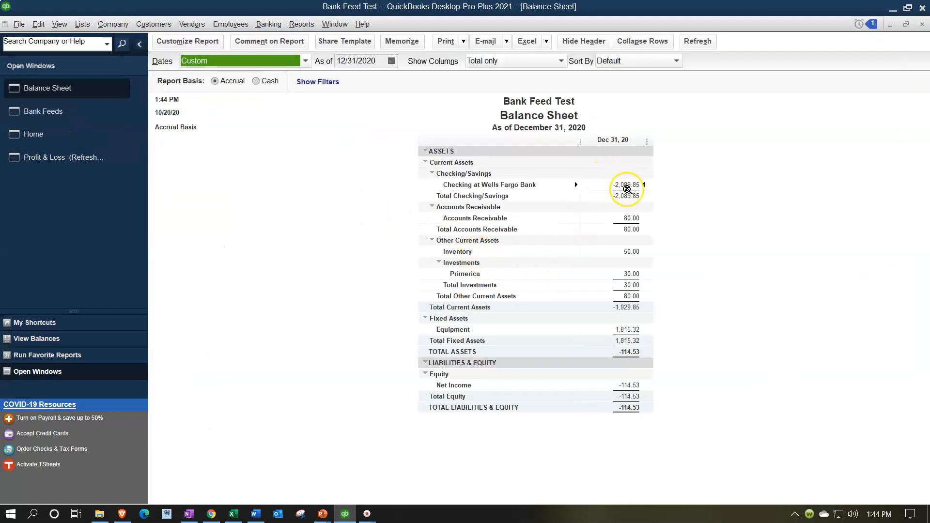
{"action": "double_click", "coordinate": [632, 251]}
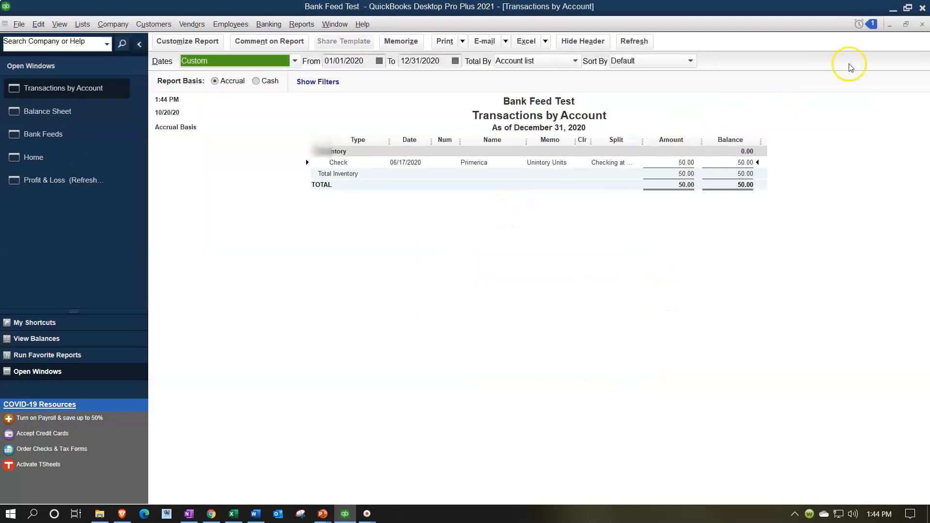
{"action": "left_click", "coordinate": [920, 24]}
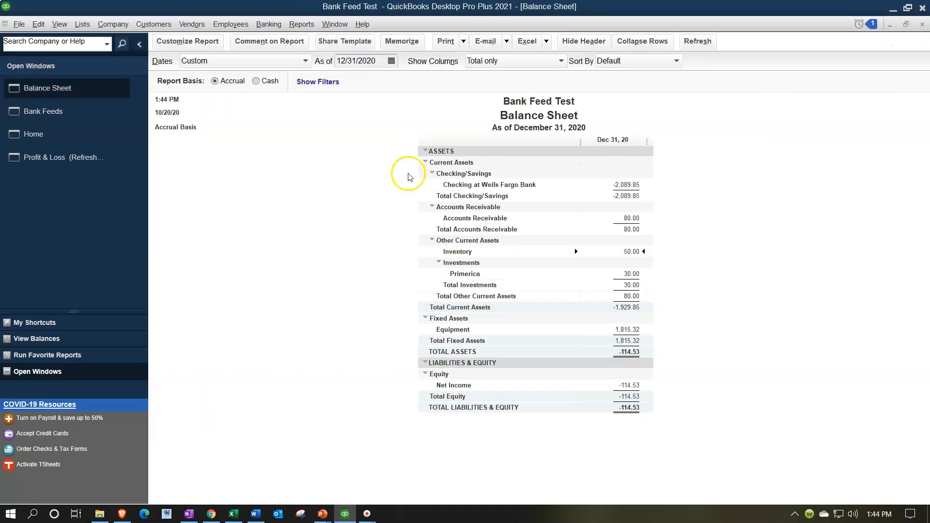
In the bank feeds, assign payee Primerica ACH and account Investments:Primerica to the 7/17/2020 payment of 50.00, and add it to the register
{"action": "left_click", "coordinate": [63, 114]}
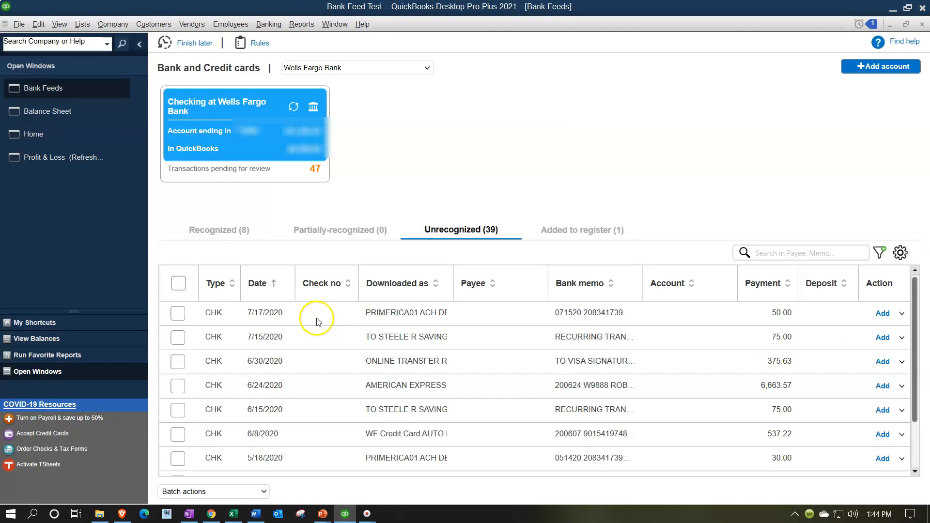
{"action": "left_click", "coordinate": [498, 319]}
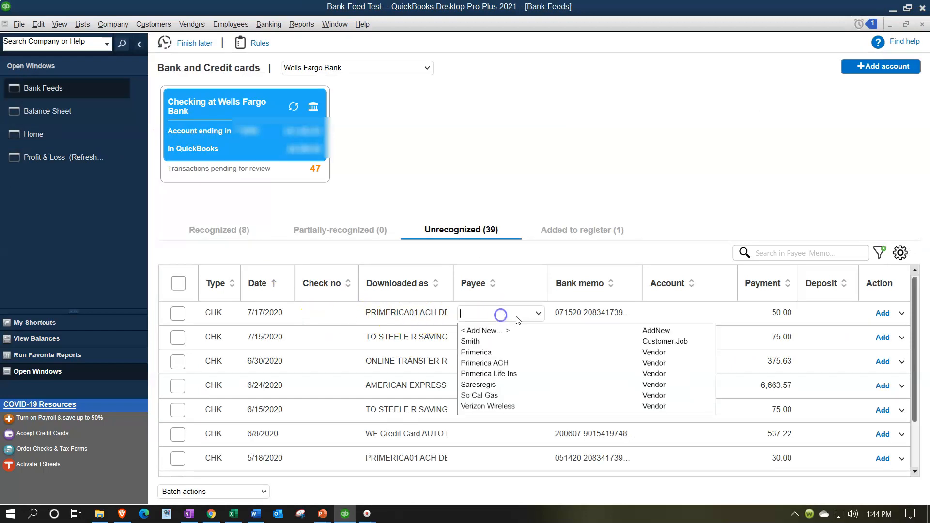
{"action": "left_click", "coordinate": [505, 363]}
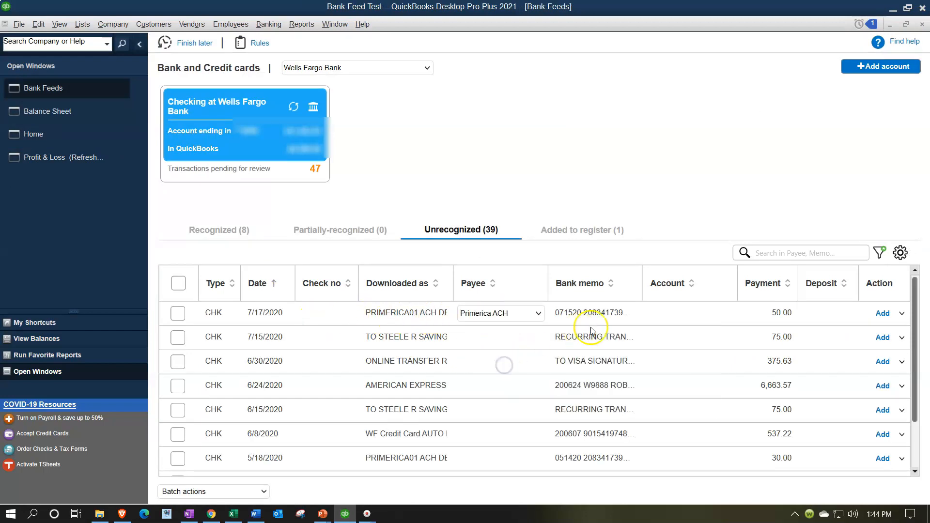
{"action": "left_click", "coordinate": [728, 313]}
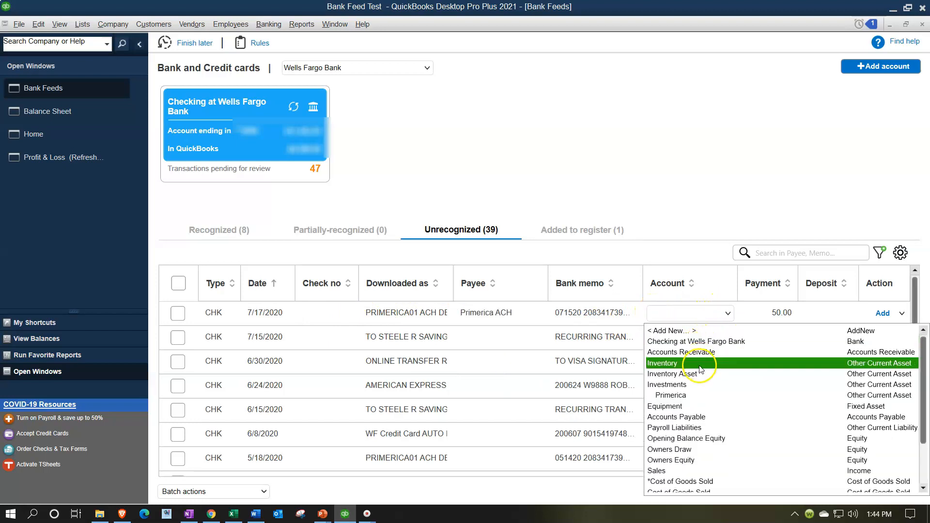
{"action": "left_click", "coordinate": [699, 396]}
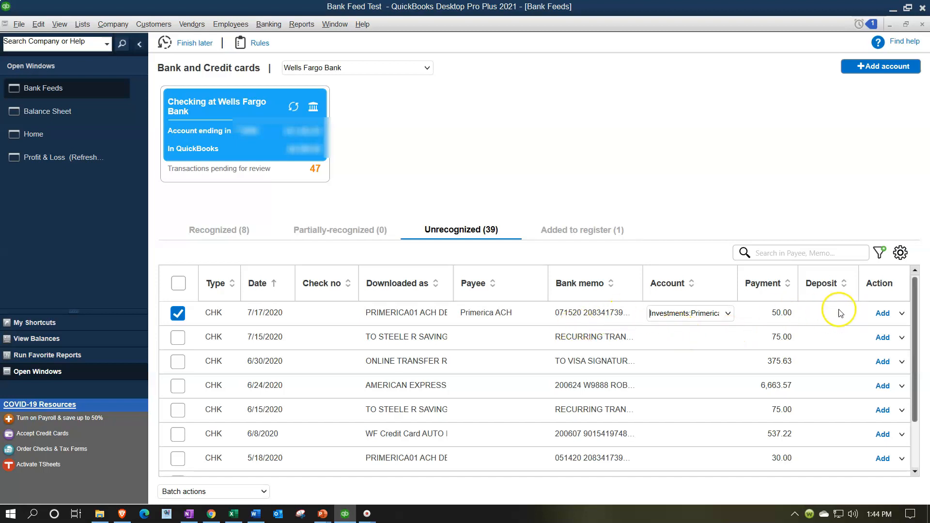
{"action": "left_click", "coordinate": [882, 313]}
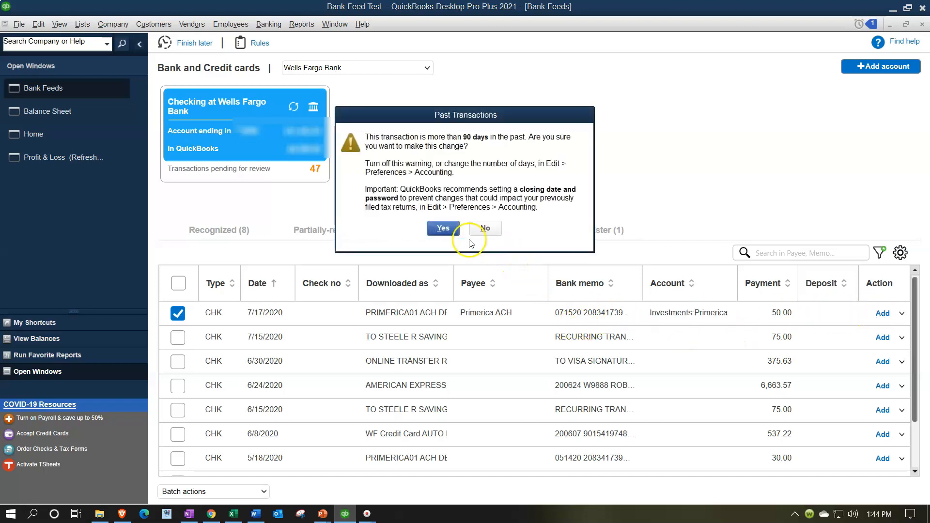
{"action": "left_click", "coordinate": [454, 234]}
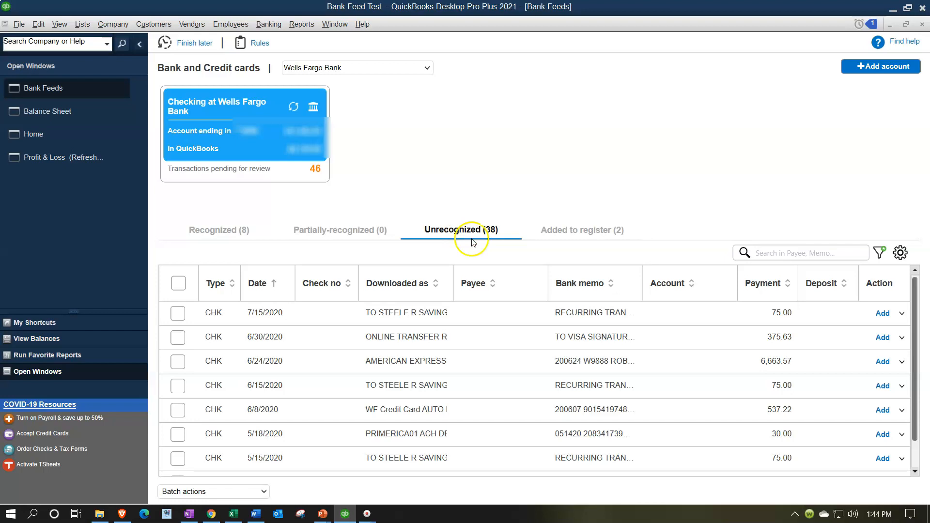
Review the Balance Sheet and examine the Primerica investment balance
{"action": "left_click", "coordinate": [72, 114]}
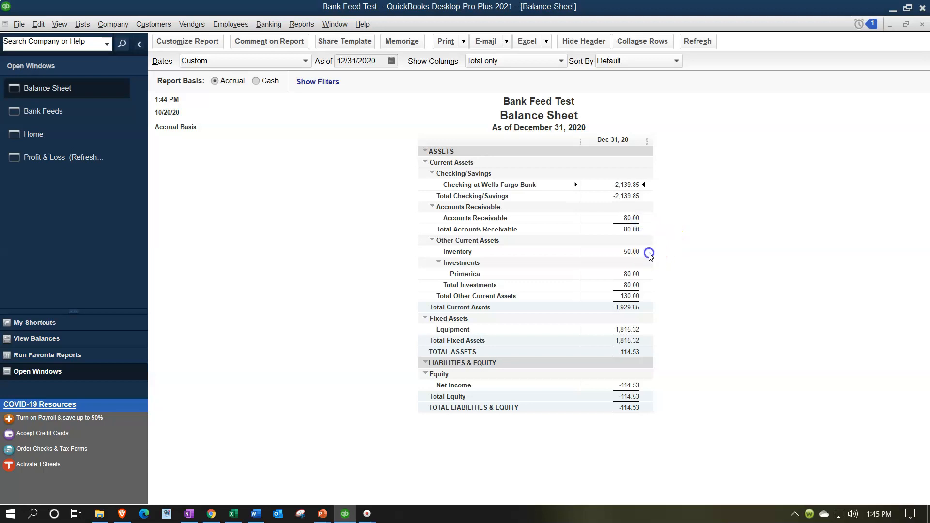
{"action": "left_click", "coordinate": [639, 274]}
{"action": "left_click", "coordinate": [669, 283]}
{"action": "left_click", "coordinate": [298, 156]}
{"action": "left_click", "coordinate": [296, 157]}
Open the register of the Primerica subaccount under Investments from the Chart of Accounts
{"action": "left_click", "coordinate": [39, 25]}
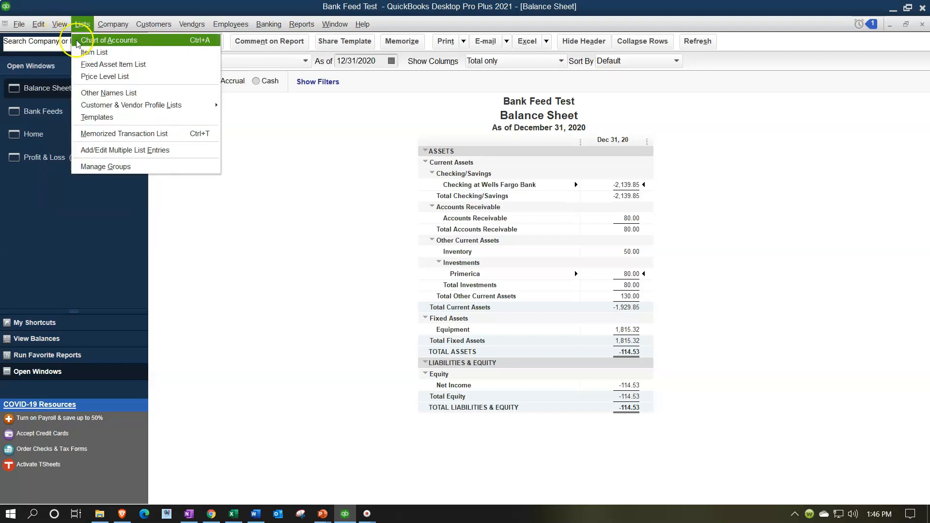
{"action": "left_click", "coordinate": [84, 40]}
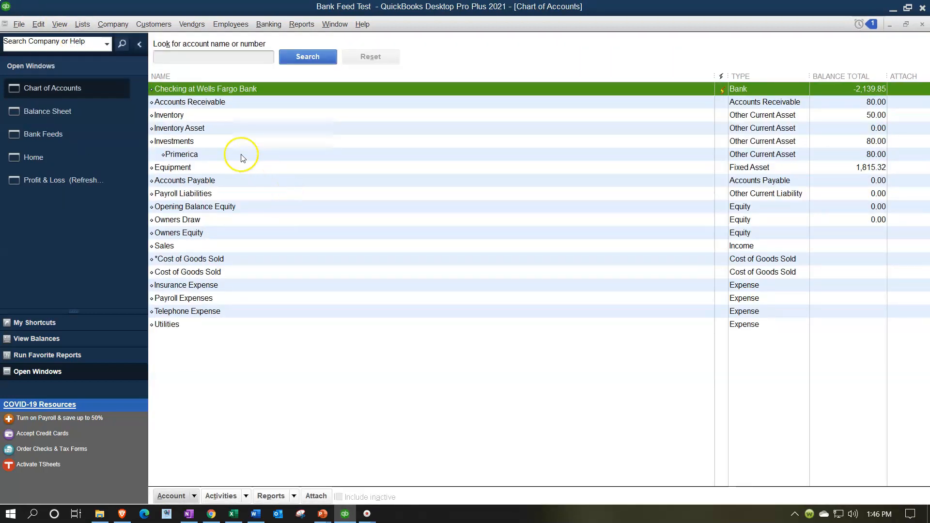
{"action": "left_click", "coordinate": [220, 155]}
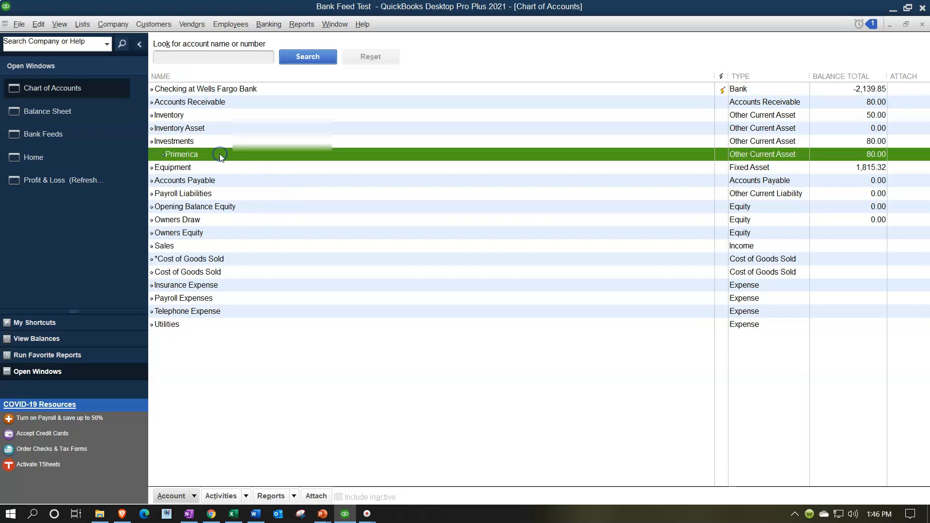
{"action": "double_click", "coordinate": [236, 154]}
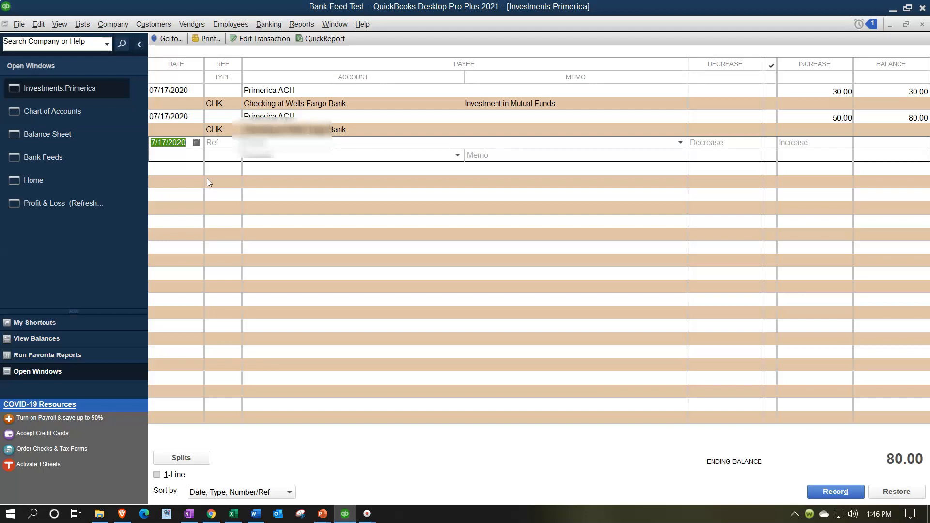
Start a new entry in the Primerica register dated 01/01/2019 with an increase of 5,000.00
{"action": "type", "text": "010119"}
{"action": "key", "text": "Tab"}
{"action": "key", "text": "Tab"}
{"action": "key", "text": "Tab"}
{"action": "key", "text": "Tab"}
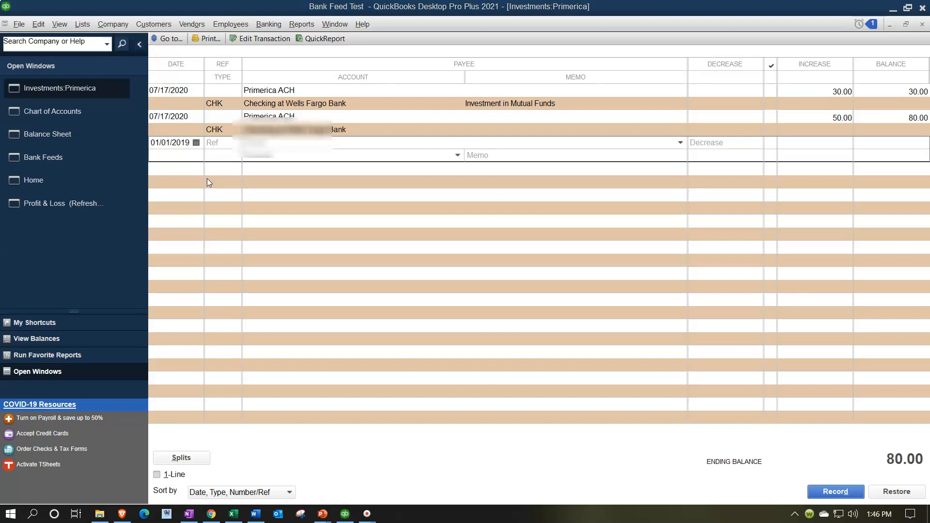
{"action": "type", "text": "2"}
{"action": "key", "text": "BackSpace"}
{"action": "type", "text": "5000"}
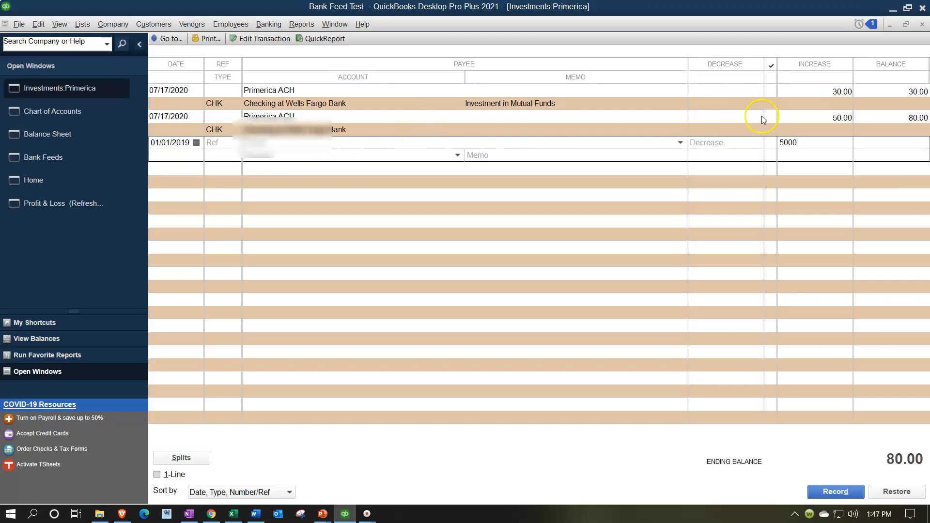
{"action": "key", "text": "Tab"}
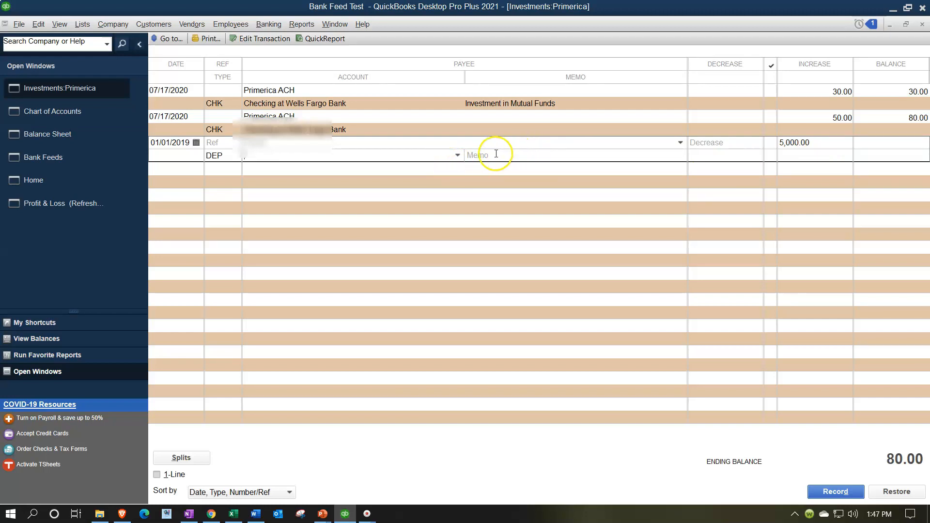
Assign Owners Equity and the memo Beginning Balance to the 5,000.00 entry, and record it despite its past date and the retained earnings warning
{"action": "left_click", "coordinate": [457, 155]}
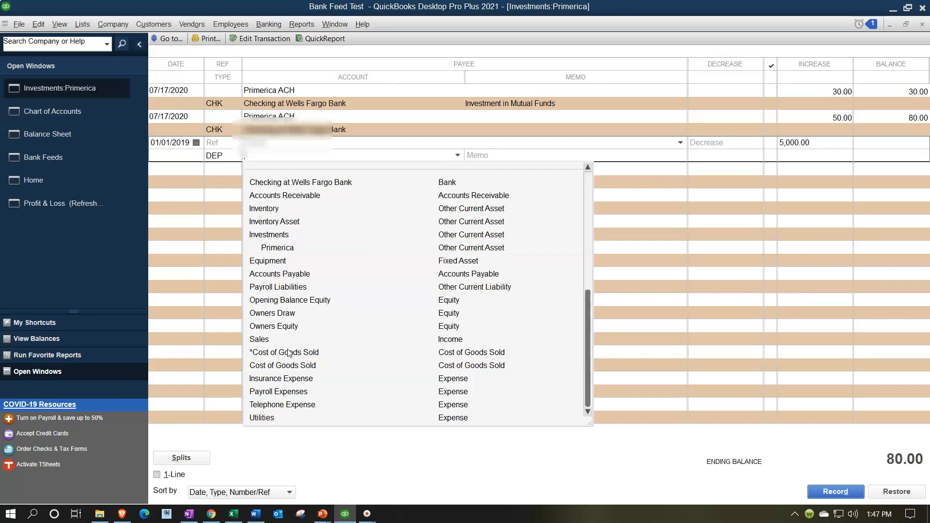
{"action": "left_click", "coordinate": [281, 326]}
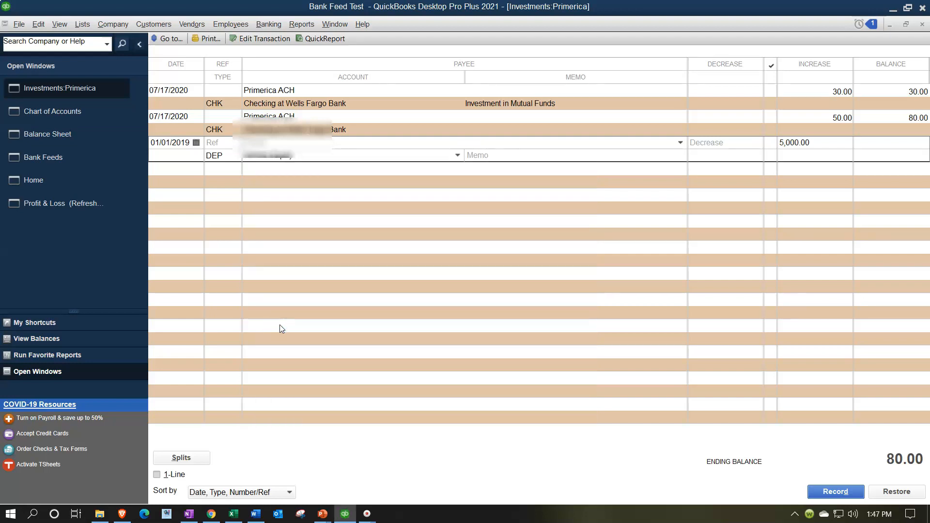
{"action": "key", "text": "Tab"}
{"action": "type", "text": "Beginning Balnac"}
{"action": "key", "text": "BackSpace"}
{"action": "key", "text": "BackSpace"}
{"action": "key", "text": "BackSpace"}
{"action": "type", "text": "ance"}
{"action": "key", "text": "Return"}
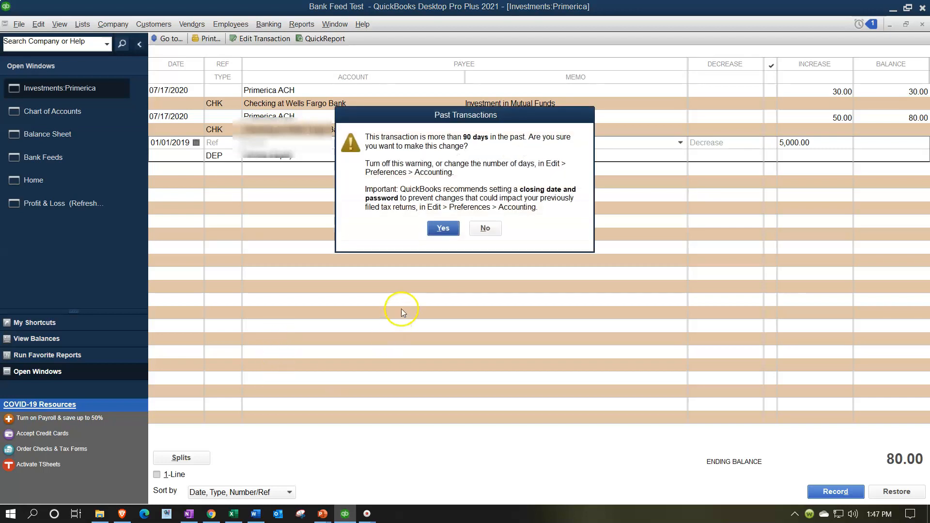
{"action": "left_click", "coordinate": [444, 228]}
{"action": "left_click", "coordinate": [446, 228]}
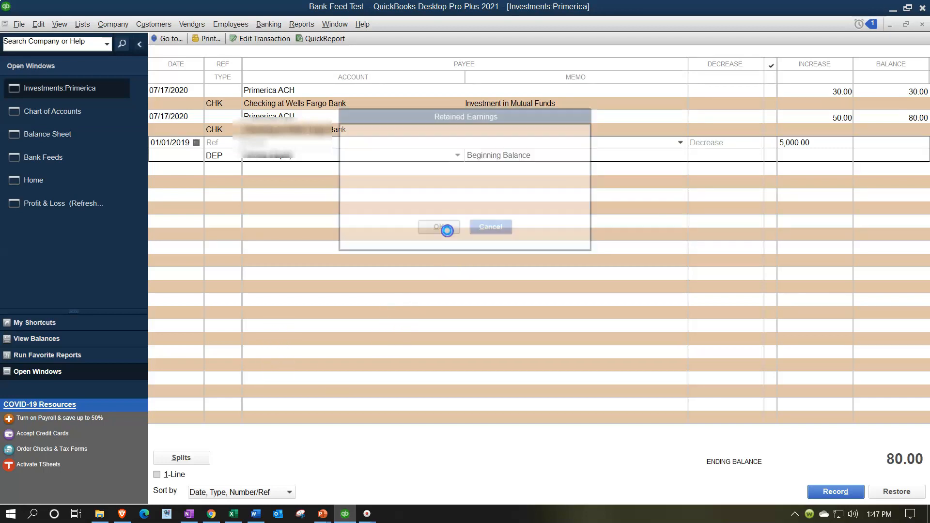
Review the Balance Sheet and examine the transactions behind Owners Equity, with the detail report starting from 01/01/2019
{"action": "left_click", "coordinate": [69, 135]}
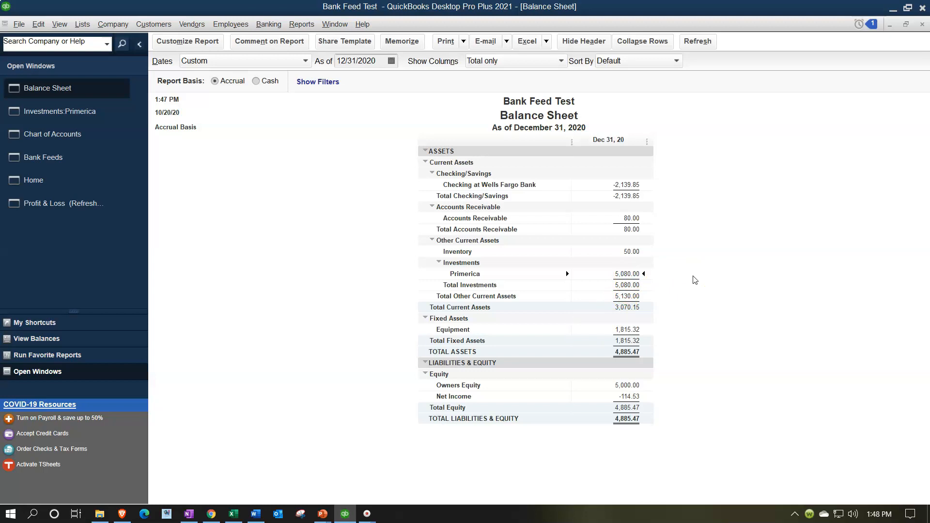
{"action": "double_click", "coordinate": [641, 385]}
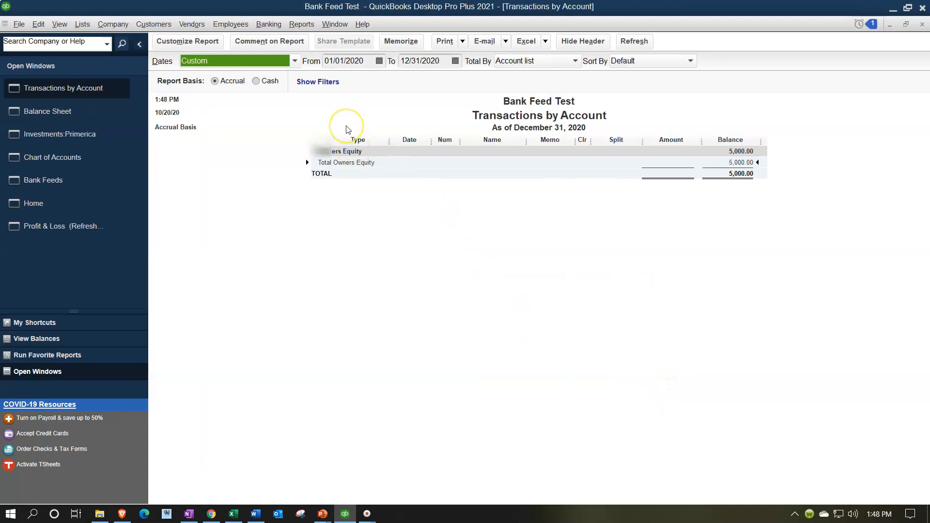
{"action": "key", "text": "Tab"}
{"action": "type", "text": "010119"}
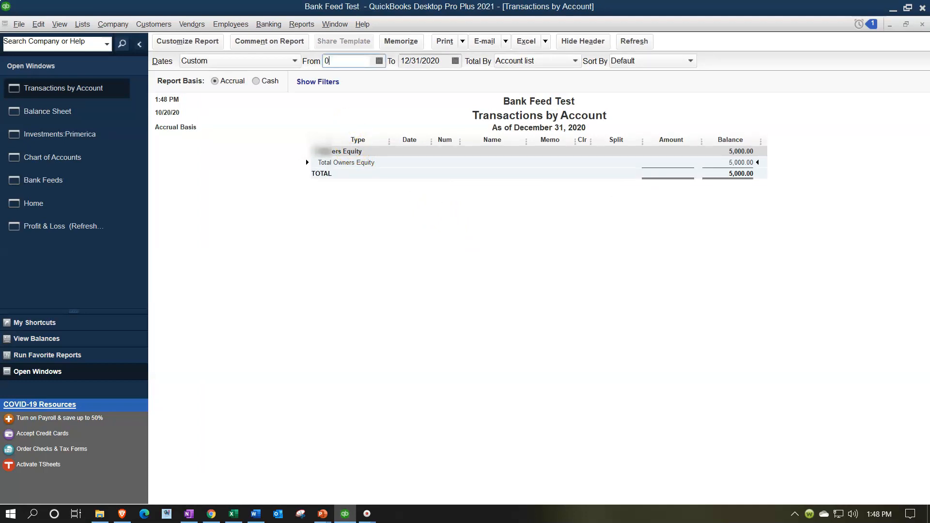
{"action": "key", "text": "Tab"}
{"action": "key", "text": "Tab"}
{"action": "key", "text": "Tab"}
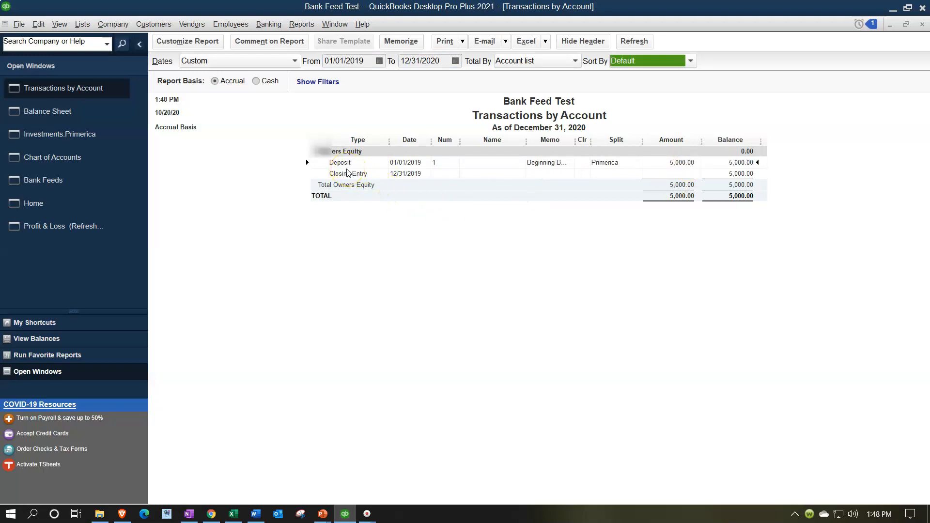
{"action": "left_click", "coordinate": [374, 172]}
Close the Owners Equity transaction detail and review the refreshed Profit & Loss report
{"action": "left_click", "coordinate": [922, 24]}
{"action": "left_click", "coordinate": [536, 229]}
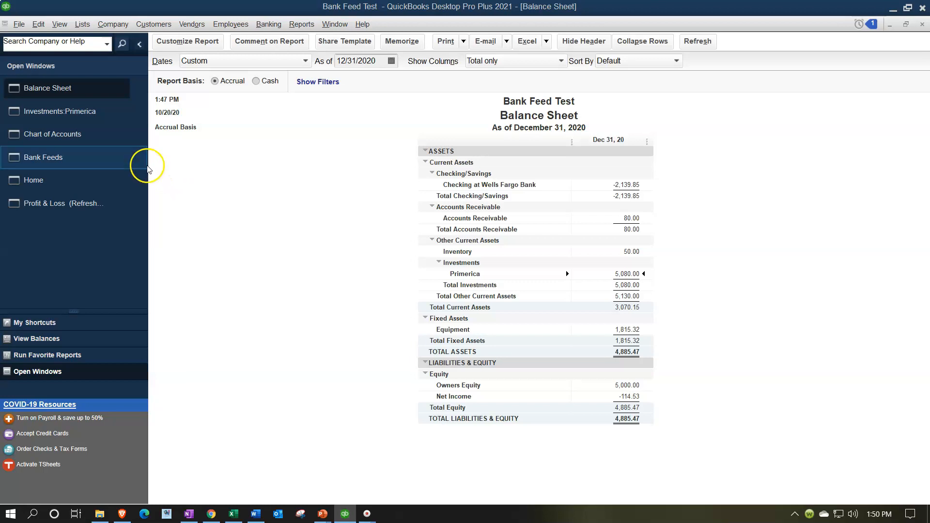
{"action": "left_click", "coordinate": [61, 205]}
{"action": "left_click", "coordinate": [215, 116]}
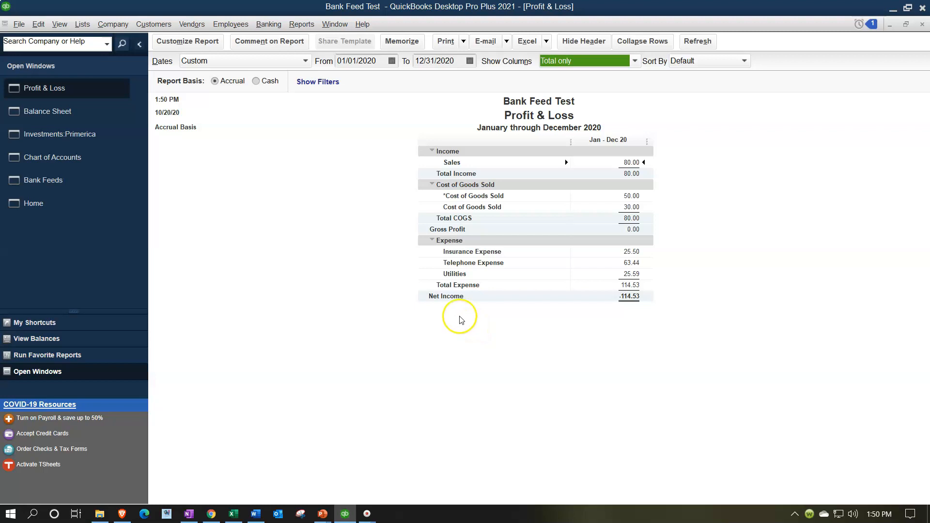
Return to the Primerica register and start a new entry dated 07/31/2020
{"action": "left_click", "coordinate": [80, 138]}
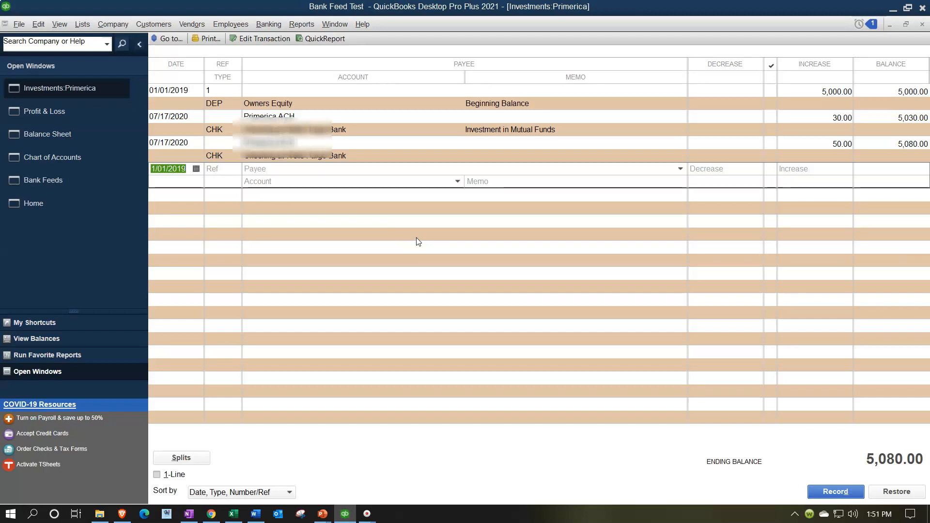
{"action": "left_click", "coordinate": [162, 159]}
{"action": "left_click", "coordinate": [199, 168]}
{"action": "type", "text": "073120"}
{"action": "key", "text": "Tab"}
{"action": "key", "text": "Tab"}
{"action": "key", "text": "Tab"}
{"action": "key", "text": "Tab"}
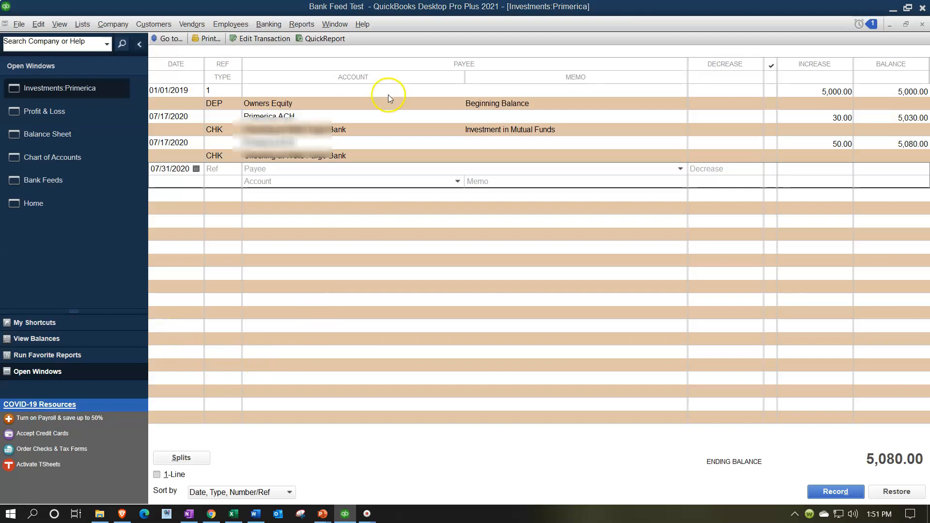
Calculate 6000 - 5080 in Calculator and enter 920.00 as the increase of the 07/31/2020 entry in the Primerica register
{"action": "key", "text": "XF86Calculator"}
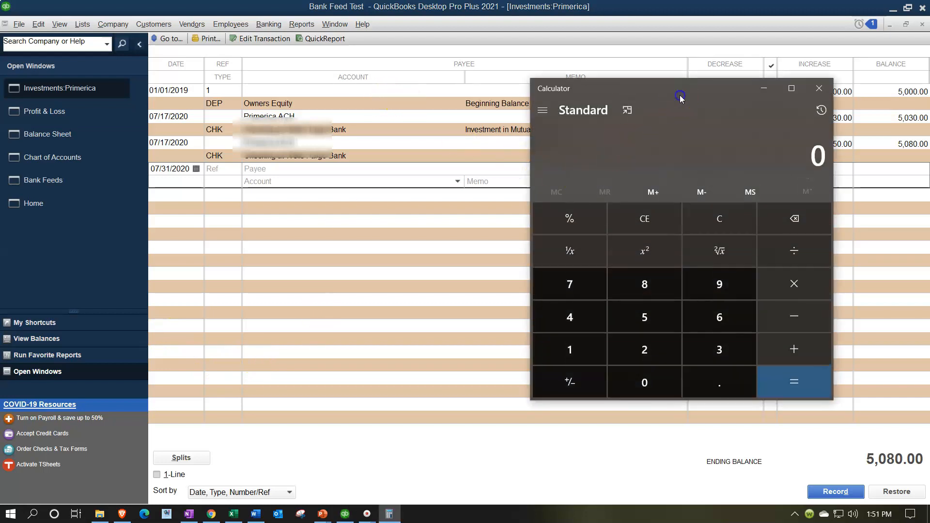
{"action": "left_click_drag", "start_coordinate": [680, 97], "coordinate": [570, 135]}
{"action": "type", "text": "6000 - 5080"}
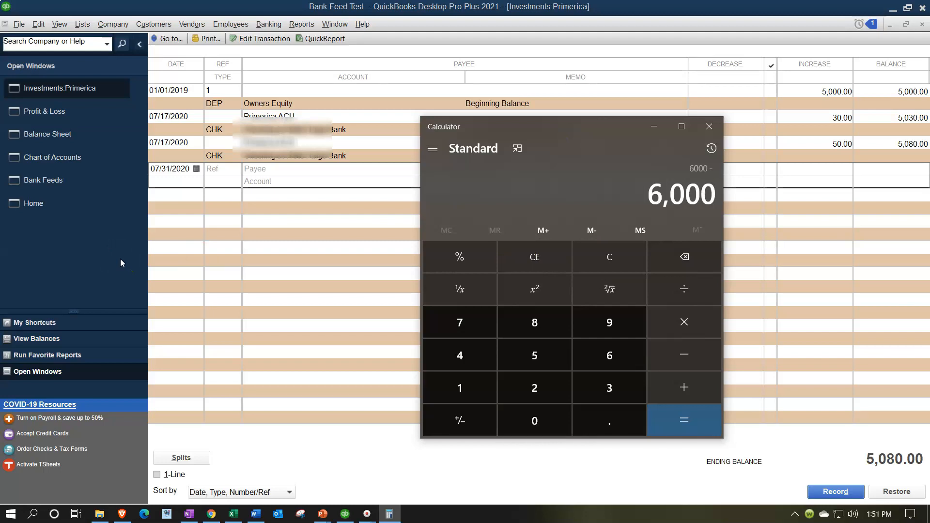
{"action": "key", "text": "Return"}
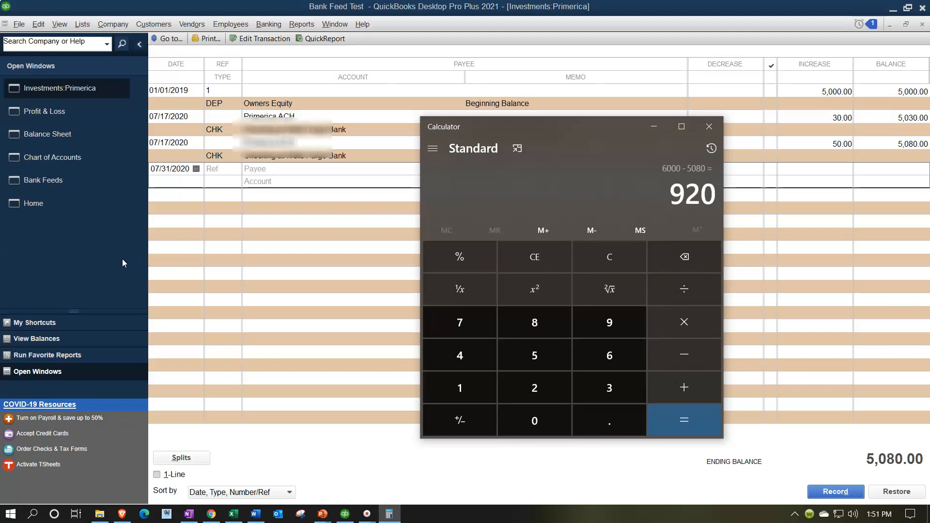
{"action": "left_click_drag", "start_coordinate": [575, 130], "coordinate": [693, 0]}
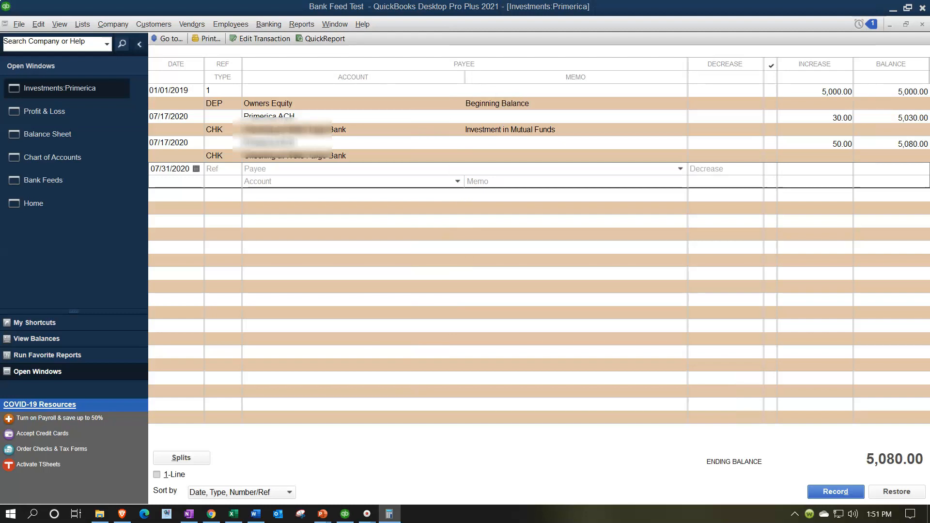
{"action": "left_click", "coordinate": [800, 174]}
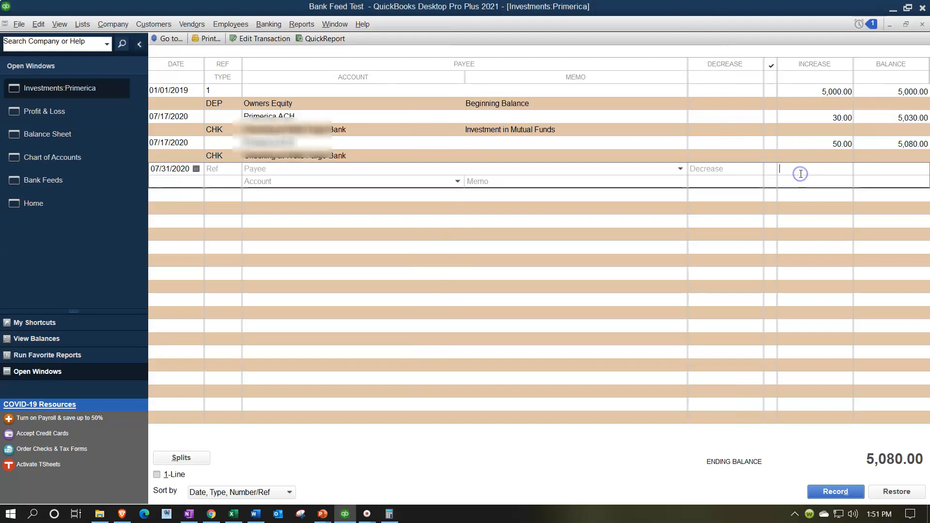
{"action": "type", "text": "920"}
{"action": "key", "text": "Tab"}
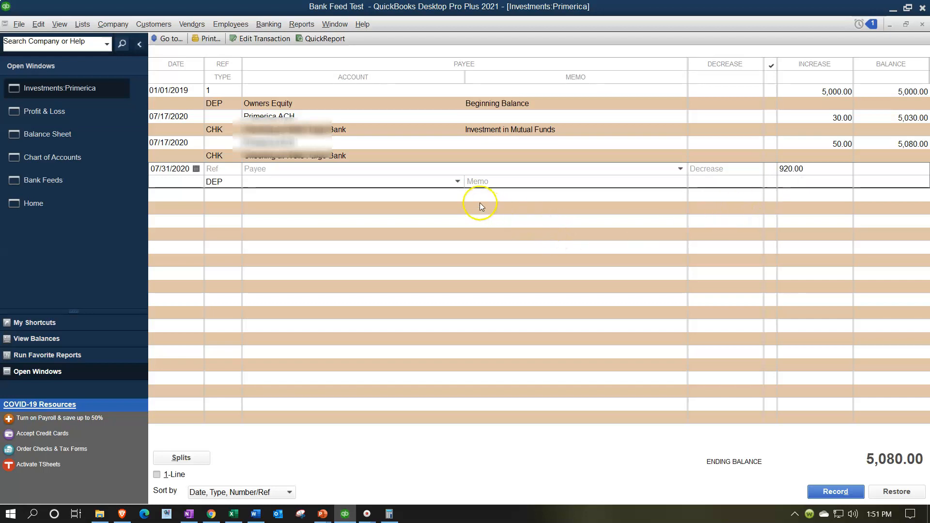
Create an Other Income account named Unrealized Gain or Loss and assign it to the 07/31/2020 entry
{"action": "left_click", "coordinate": [457, 181]}
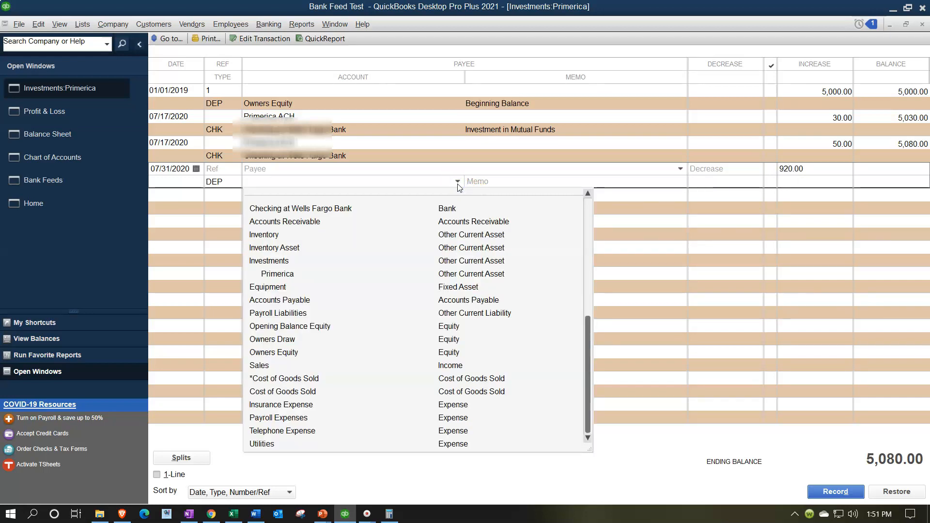
{"action": "scroll", "coordinate": [429, 245], "scroll_direction": "up", "scroll_amount": 1}
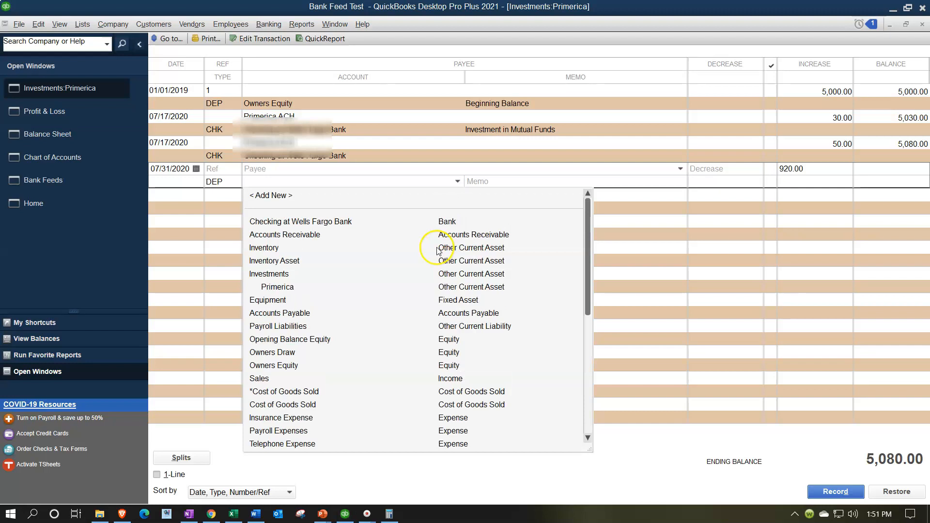
{"action": "left_click", "coordinate": [284, 197]}
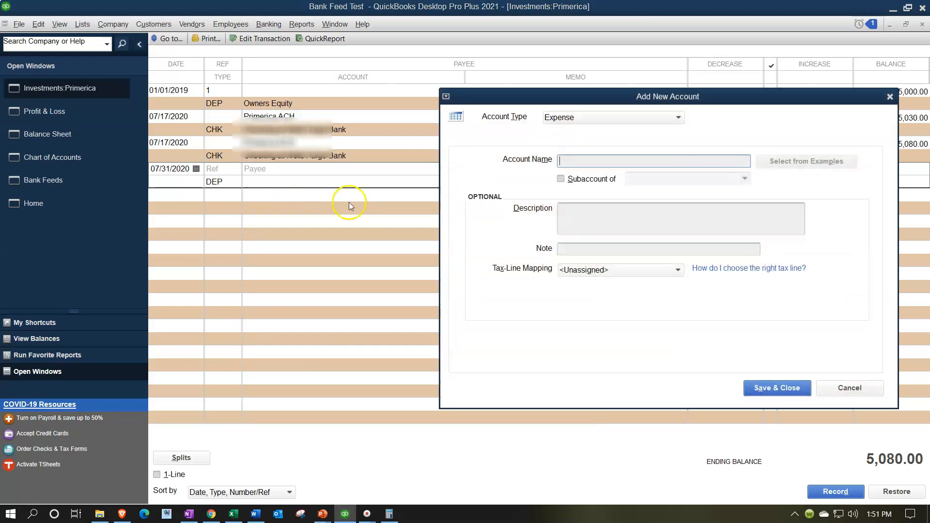
{"action": "left_click", "coordinate": [623, 119]}
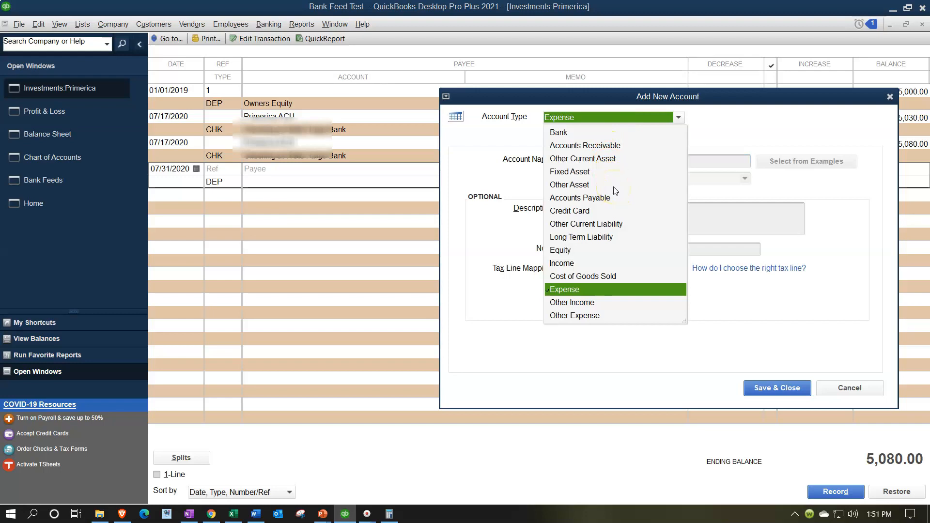
{"action": "left_click", "coordinate": [579, 303]}
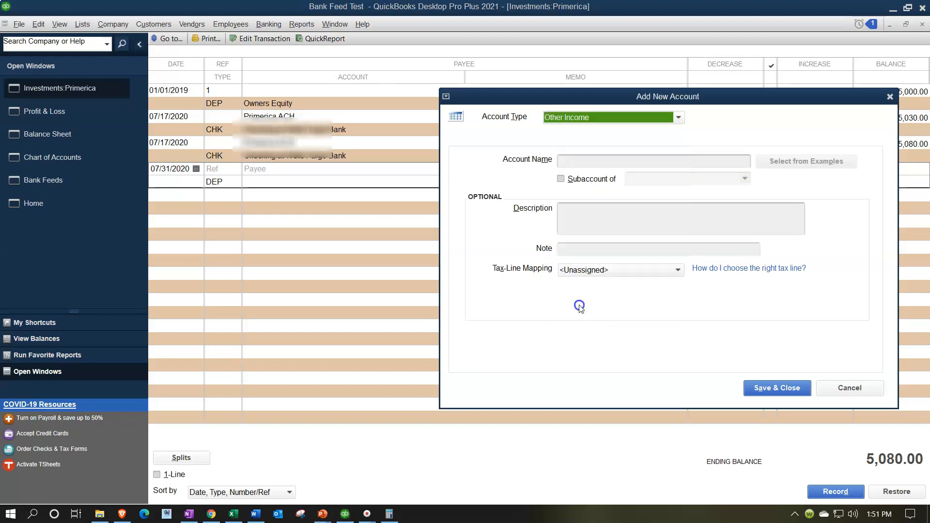
{"action": "left_click", "coordinate": [581, 161]}
{"action": "type", "text": "Unrealiz"}
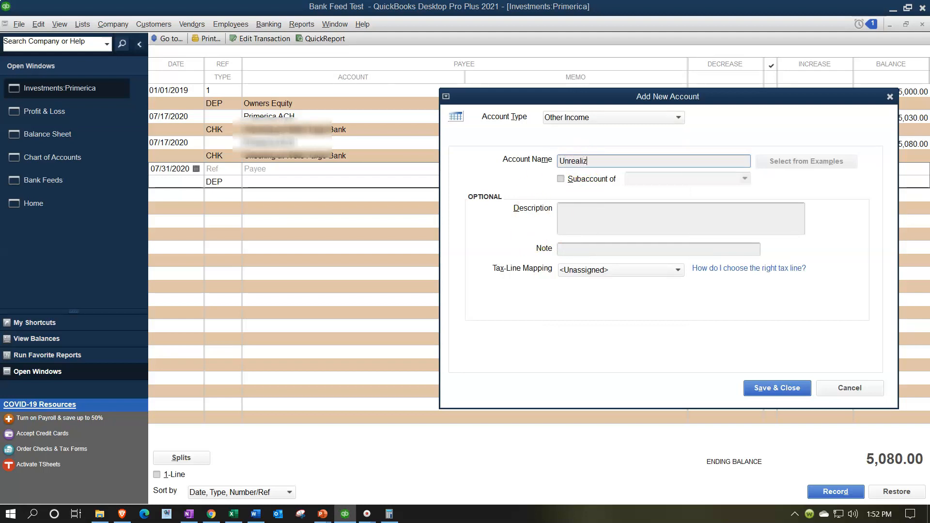
{"action": "type", "text": "ed Gain or Loss"}
{"action": "key", "text": "Tab"}
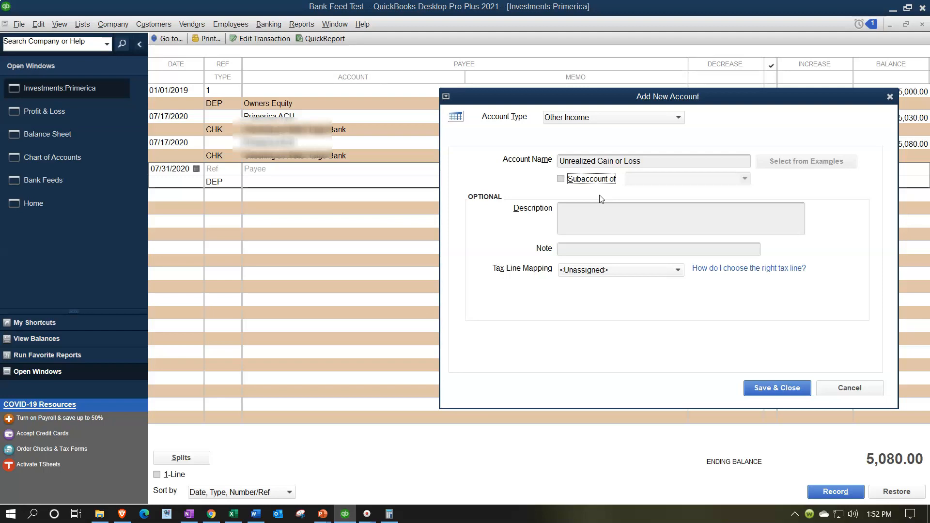
{"action": "left_click", "coordinate": [761, 387]}
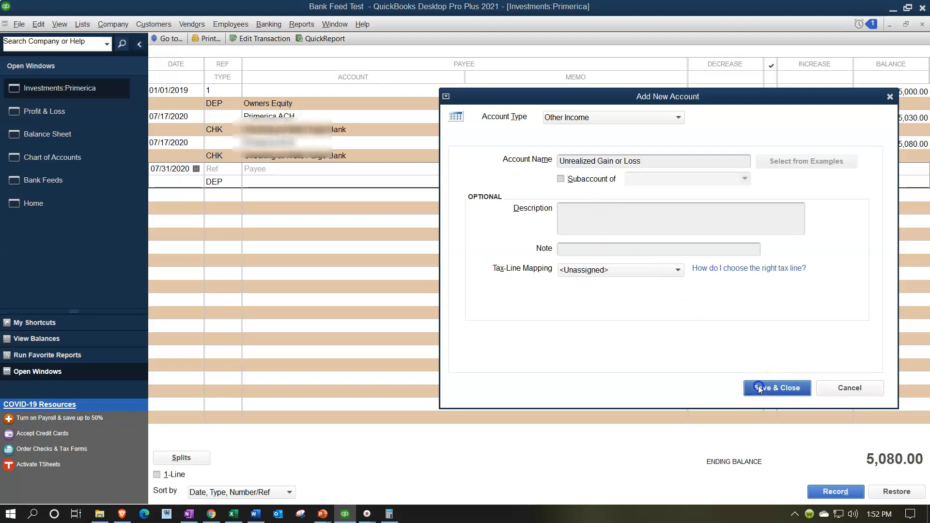
{"action": "left_click", "coordinate": [536, 186]}
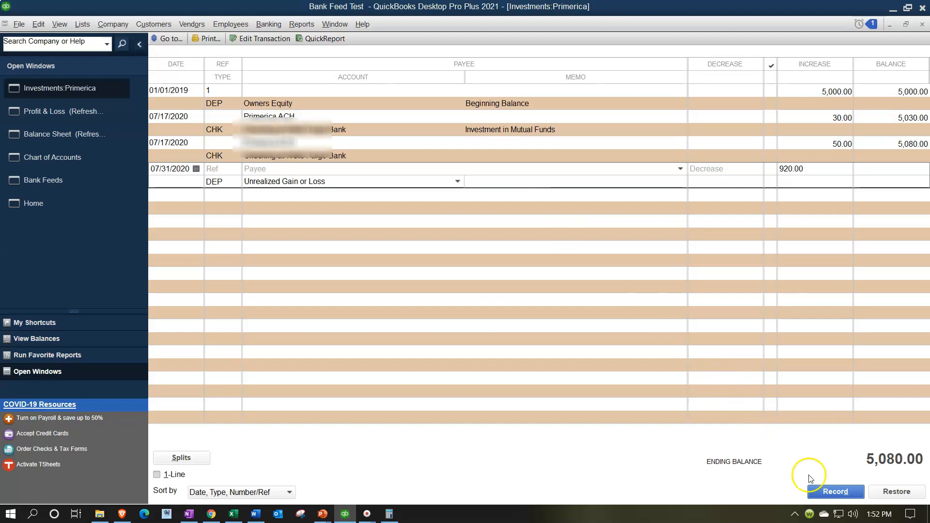
Record the 07/31/2020 unrealized gain entry and close the Primerica register
{"action": "left_click", "coordinate": [825, 491]}
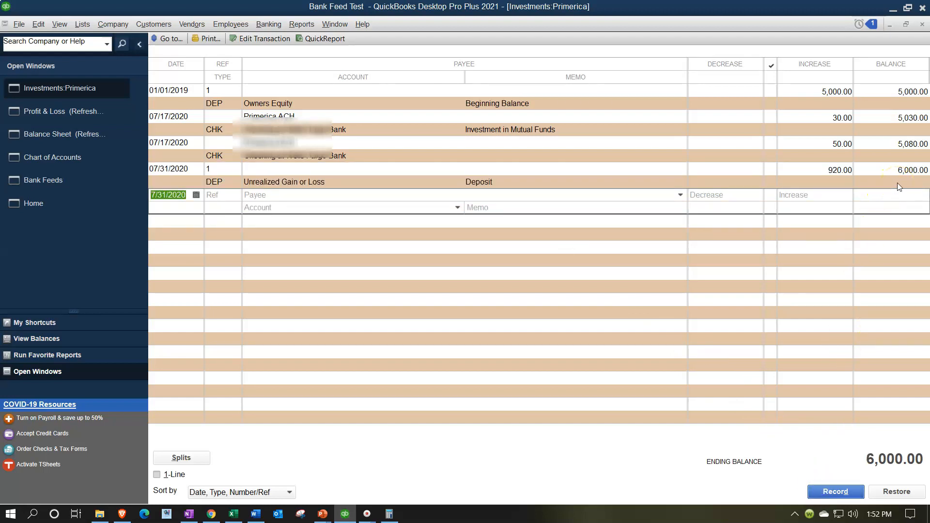
{"action": "left_click", "coordinate": [923, 27]}
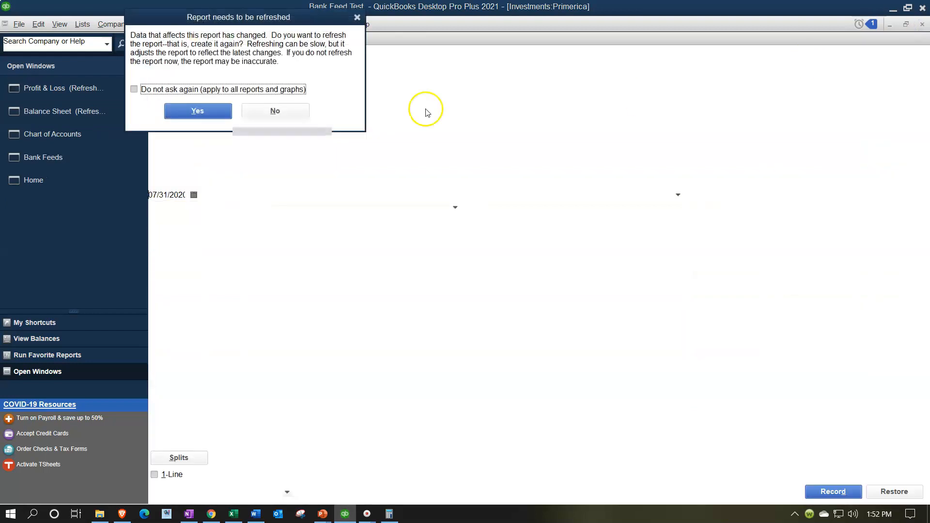
Refresh the Profit & Loss report and examine its Unrealized Gain or Loss and Net Ordinary Income lines
{"action": "left_click", "coordinate": [203, 112]}
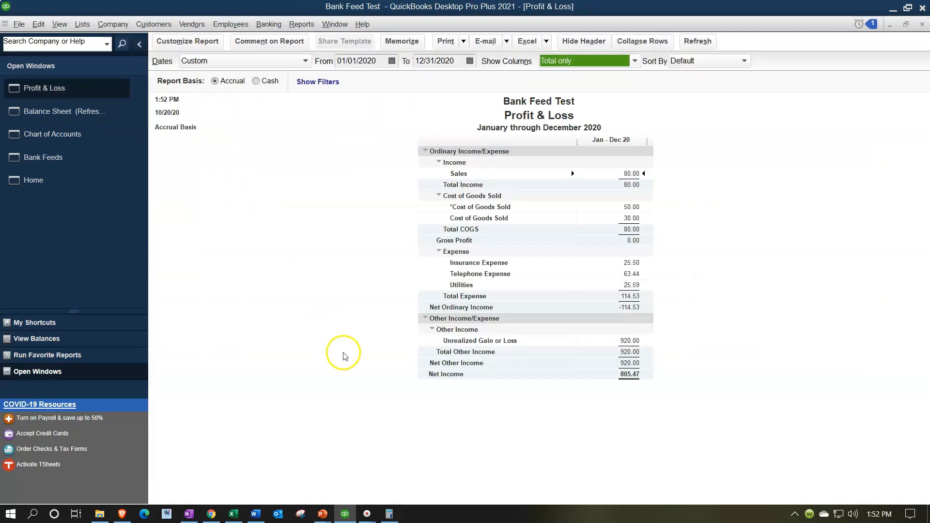
{"action": "left_click", "coordinate": [630, 341]}
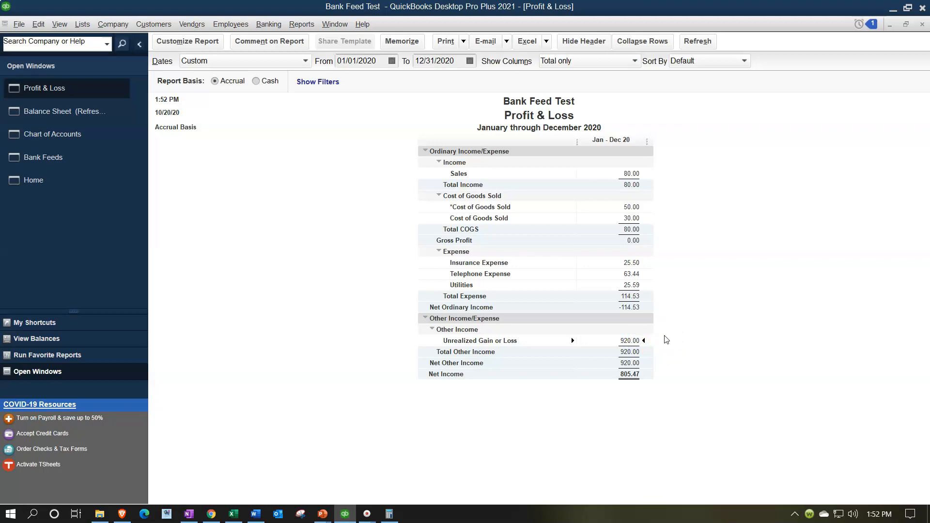
{"action": "left_click", "coordinate": [653, 349]}
{"action": "left_click", "coordinate": [630, 308]}
Refresh the Balance Sheet and open the transaction detail behind the Primerica investment balance
{"action": "left_click", "coordinate": [76, 112]}
{"action": "left_click", "coordinate": [197, 106]}
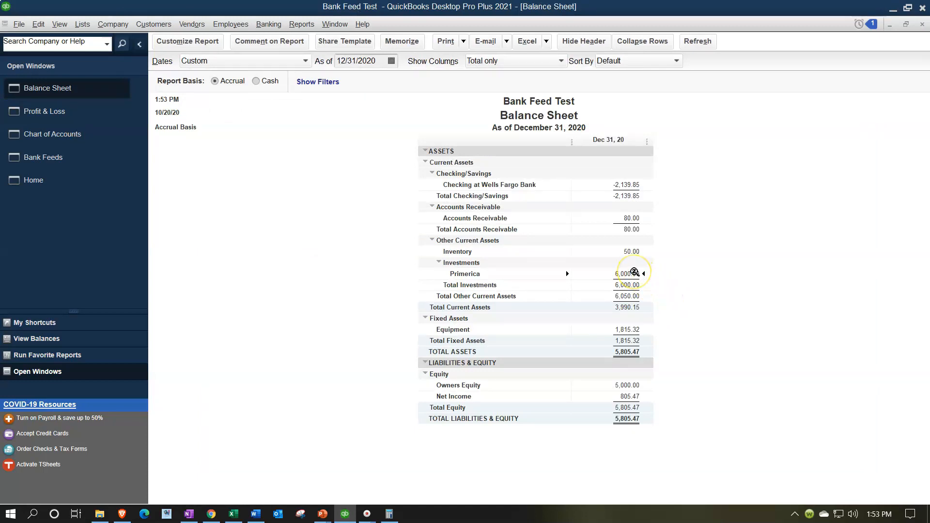
{"action": "double_click", "coordinate": [635, 273]}
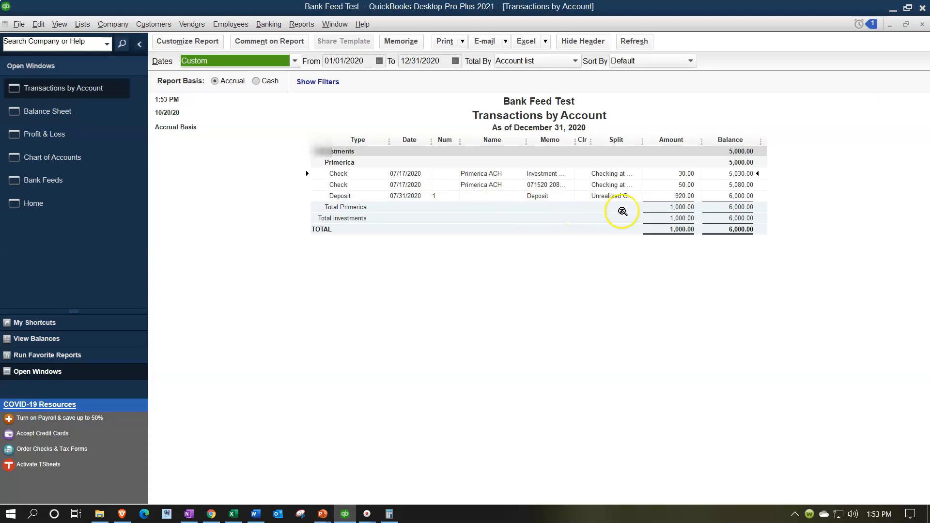
Inspect the 07/31/2020 deposit from the Primerica transactions, and close it and the detail report to return to the Balance Sheet
{"action": "left_click", "coordinate": [686, 195]}
{"action": "double_click", "coordinate": [685, 195]}
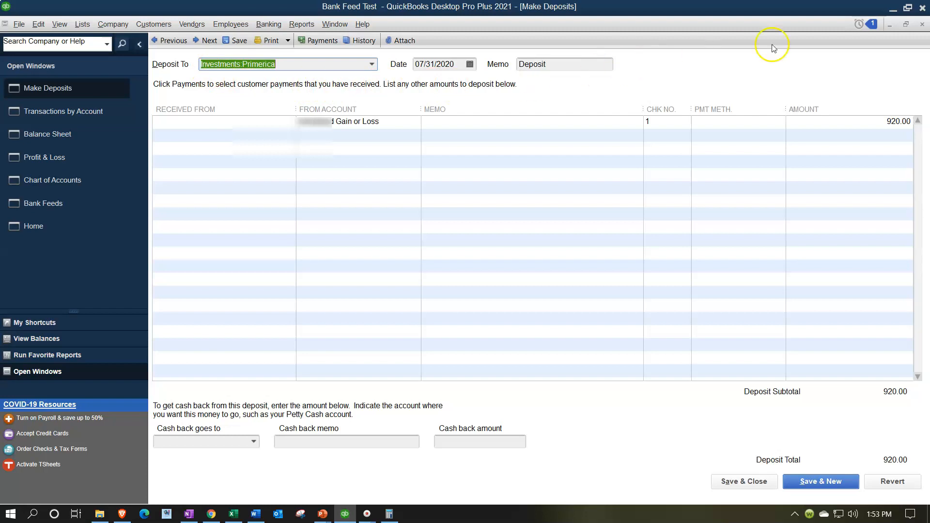
{"action": "left_click", "coordinate": [922, 25]}
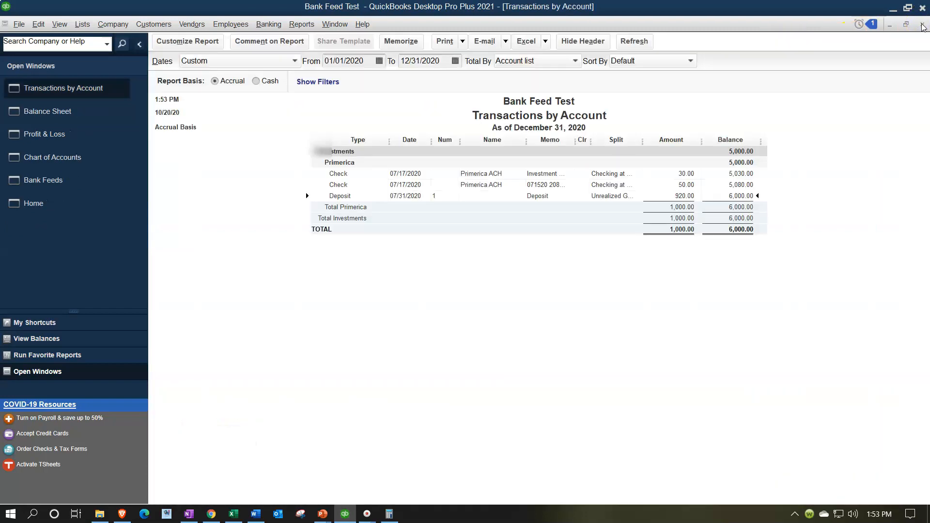
{"action": "left_click", "coordinate": [923, 25]}
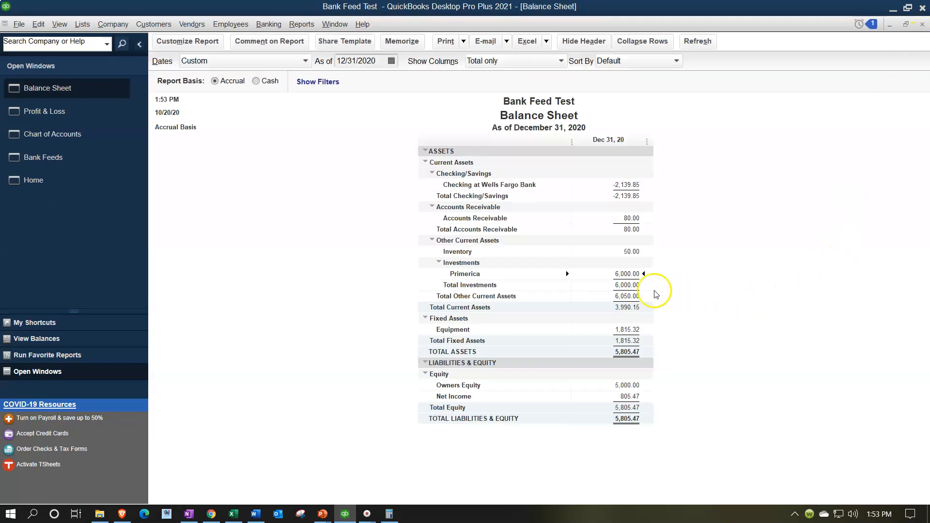